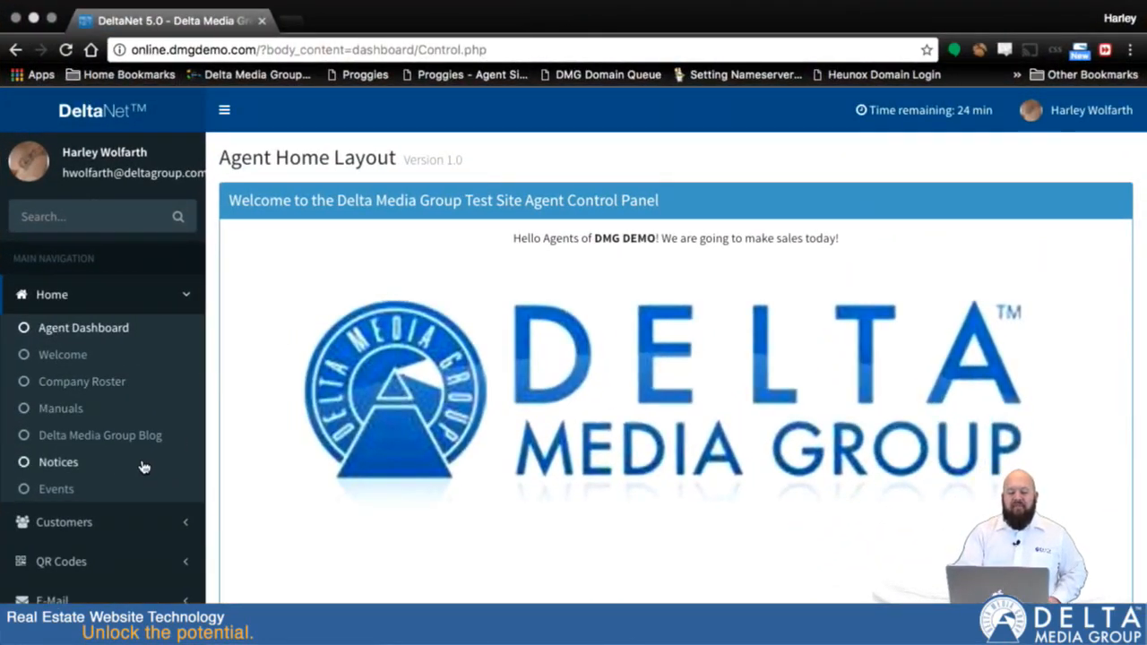
# Step: Open the eCards template gallery in the Customers area
pyautogui.scroll(-3, 123, 469)
pyautogui.scroll(3, 122, 469)
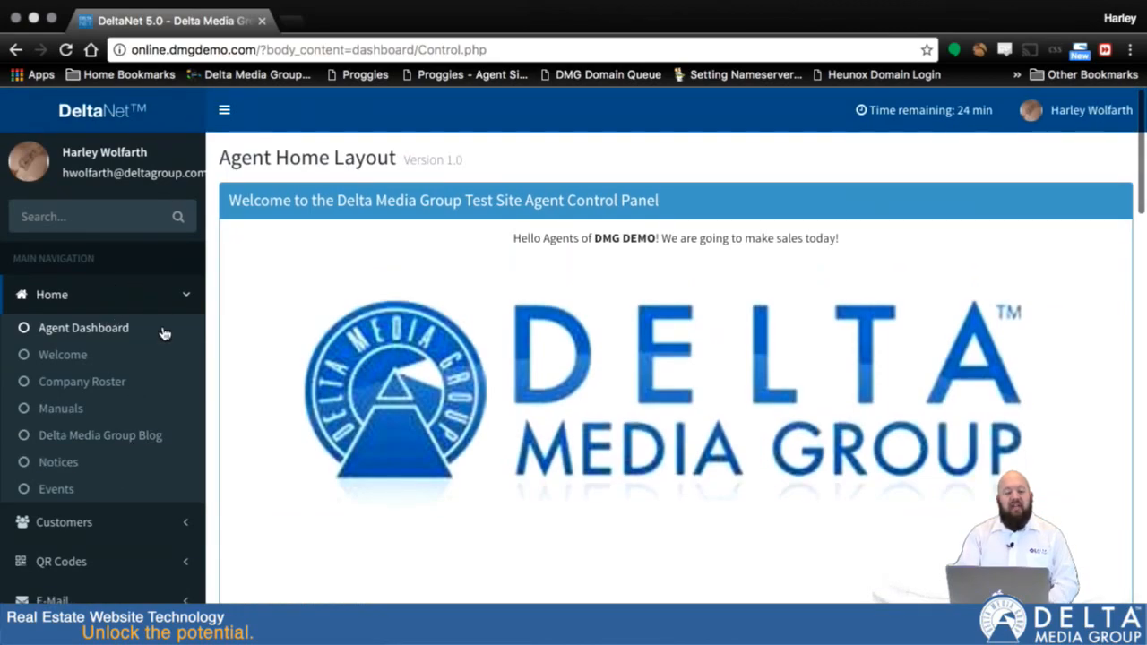
pyautogui.click(86, 524)
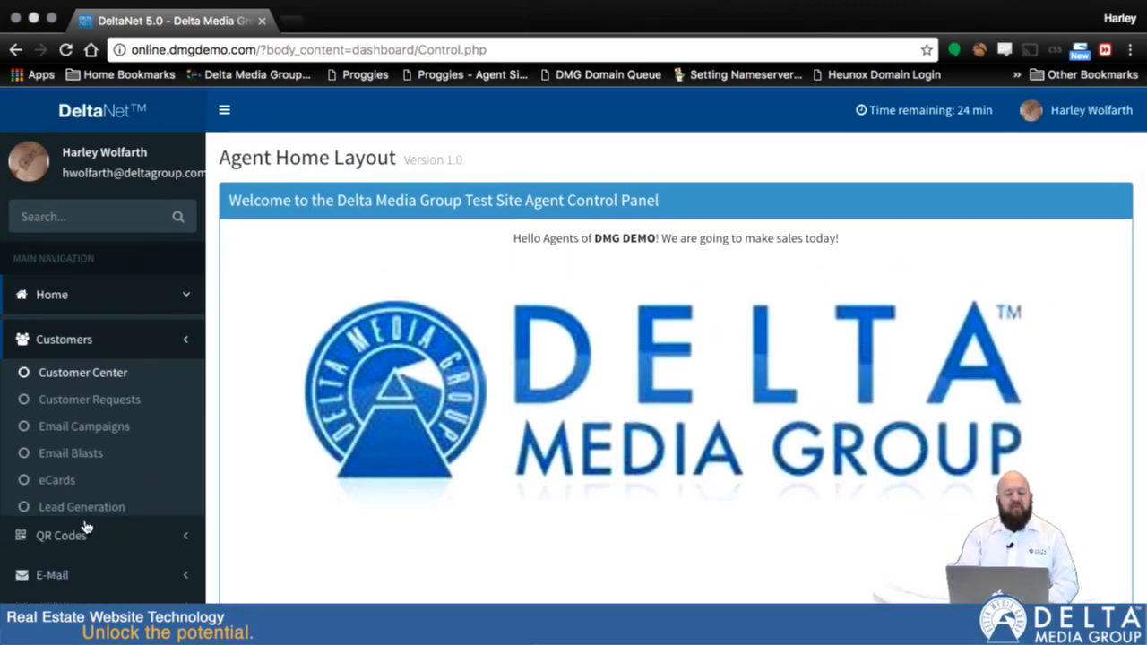
pyautogui.click(58, 476)
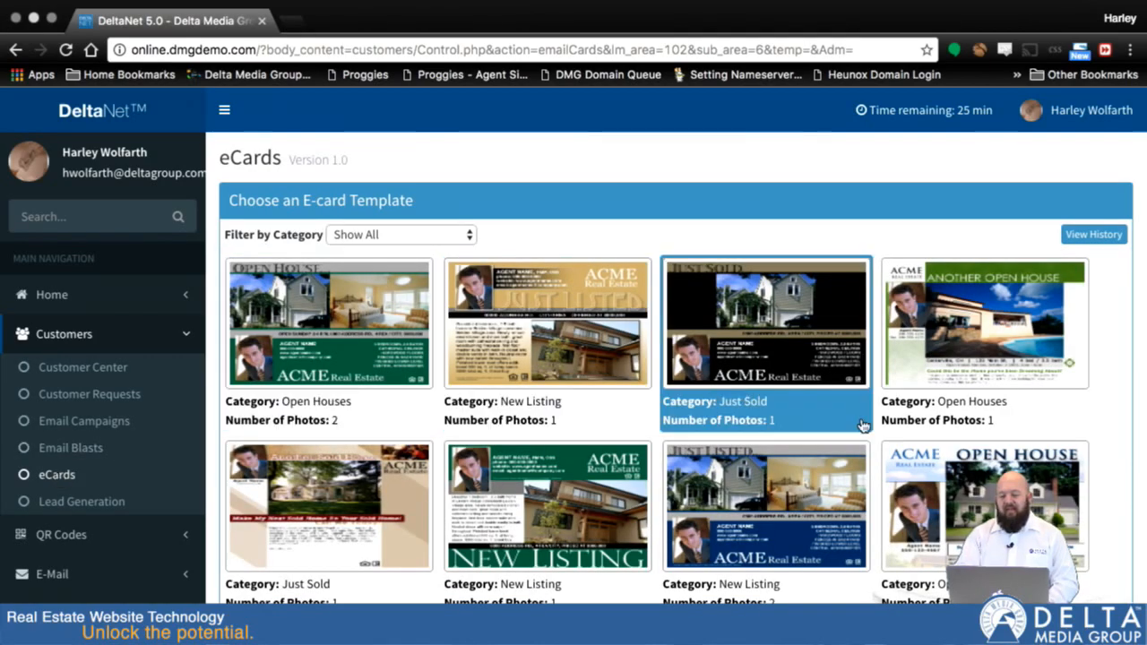
# Step: Look through the e-card templates and filter them by the New Listing category
pyautogui.scroll(-10, 1069, 466)
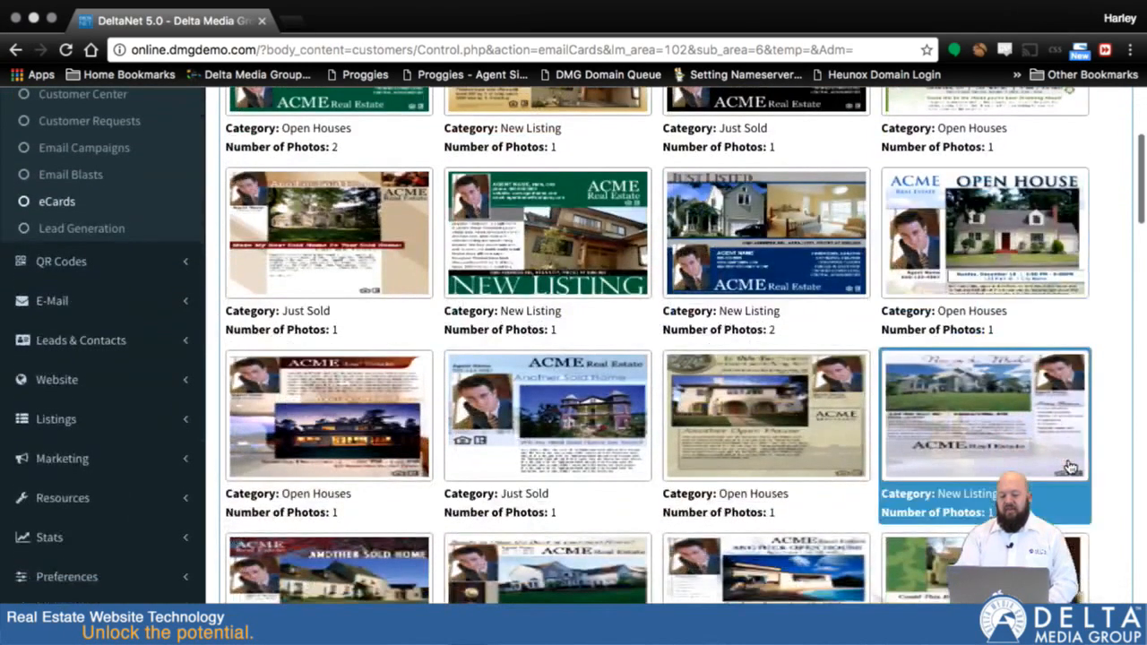
pyautogui.scroll(-12, 1069, 466)
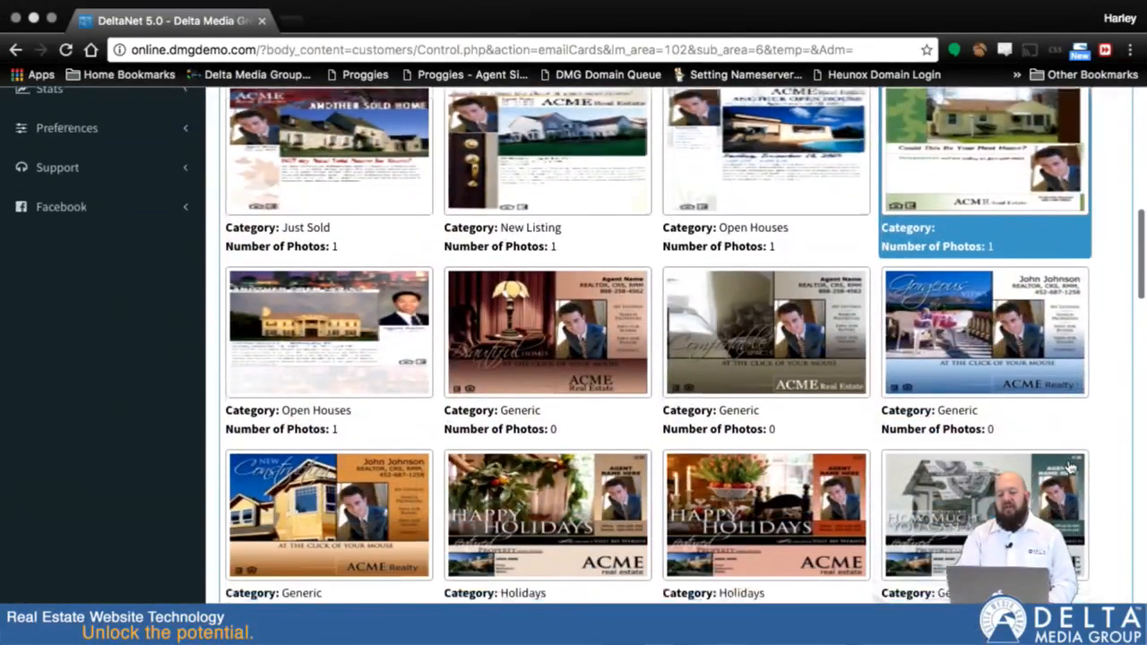
pyautogui.scroll(-6, 1069, 466)
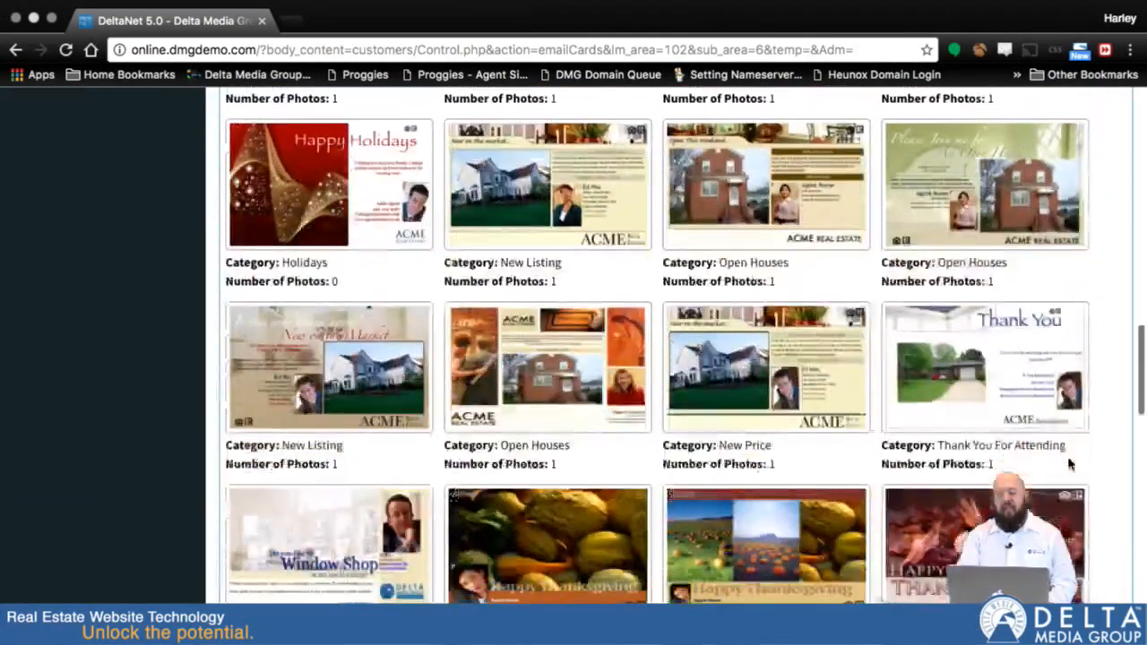
pyautogui.scroll(-8, 1070, 466)
pyautogui.scroll(20, 1069, 466)
pyautogui.scroll(2, 1069, 466)
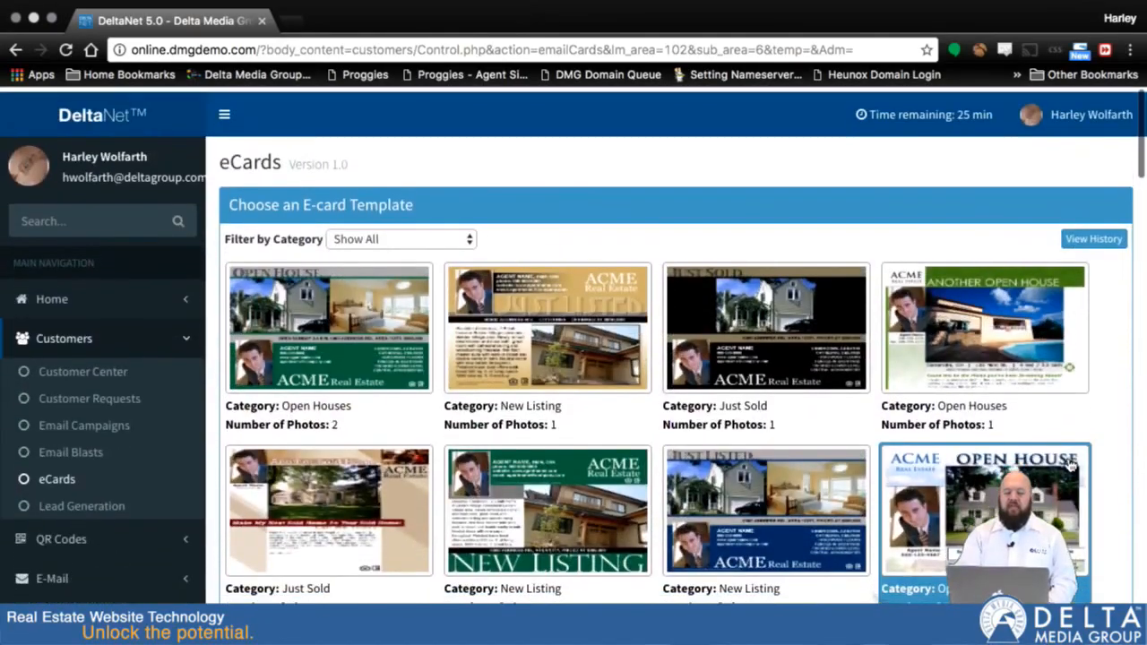
pyautogui.click(464, 234)
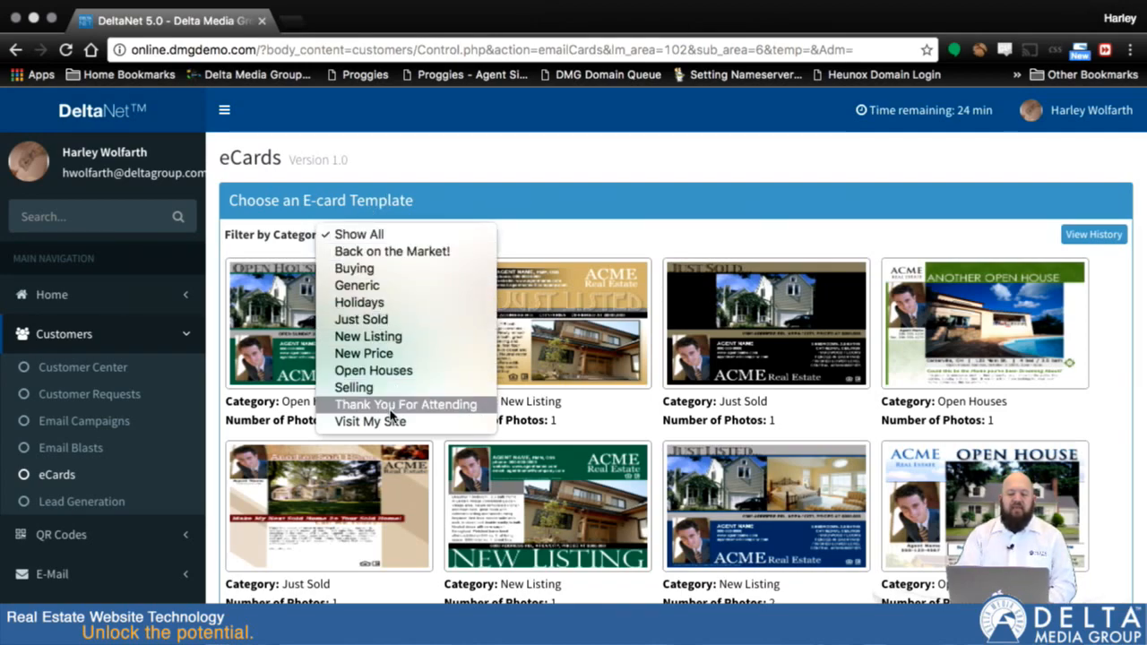
pyautogui.click(390, 346)
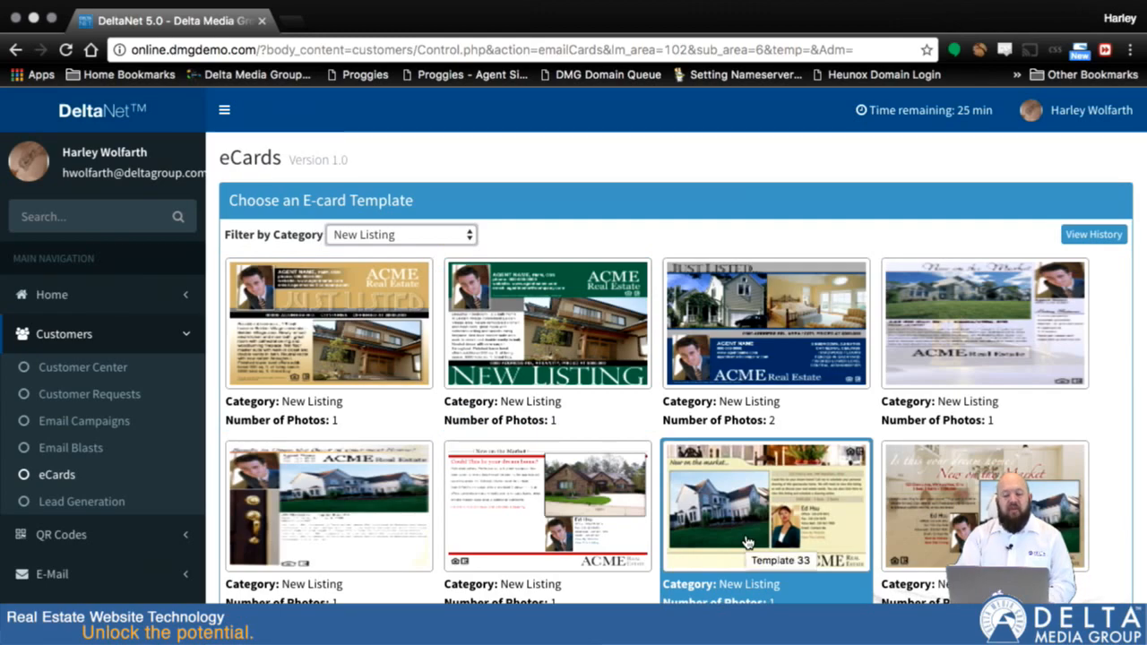
# Step: Choose the green New Listing template with one photo for the e-card
pyautogui.scroll(-2, 849, 530)
pyautogui.scroll(2, 851, 535)
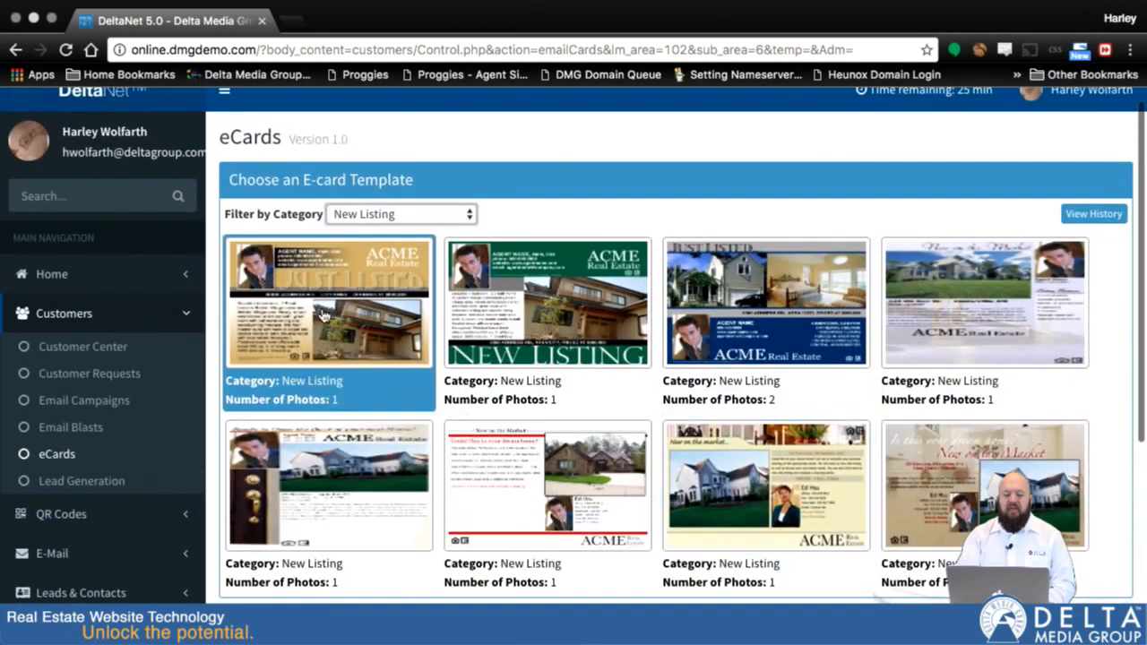
pyautogui.click(521, 294)
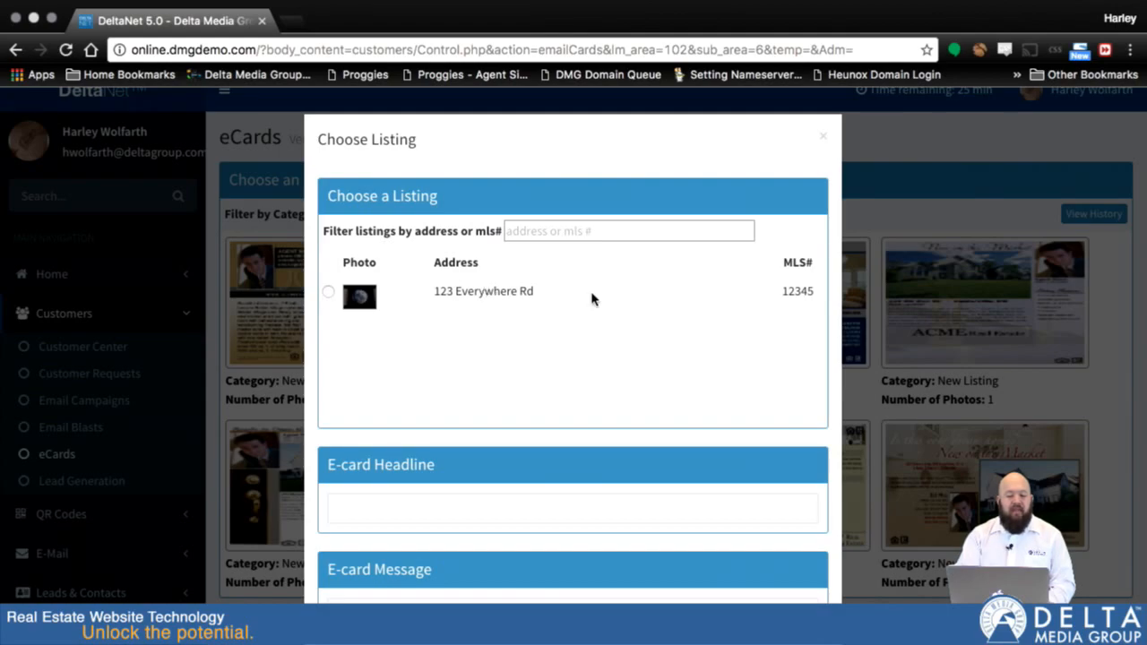
# Step: Filter the listings by 1234 and select the Everywhere Rd listing
pyautogui.click(542, 231)
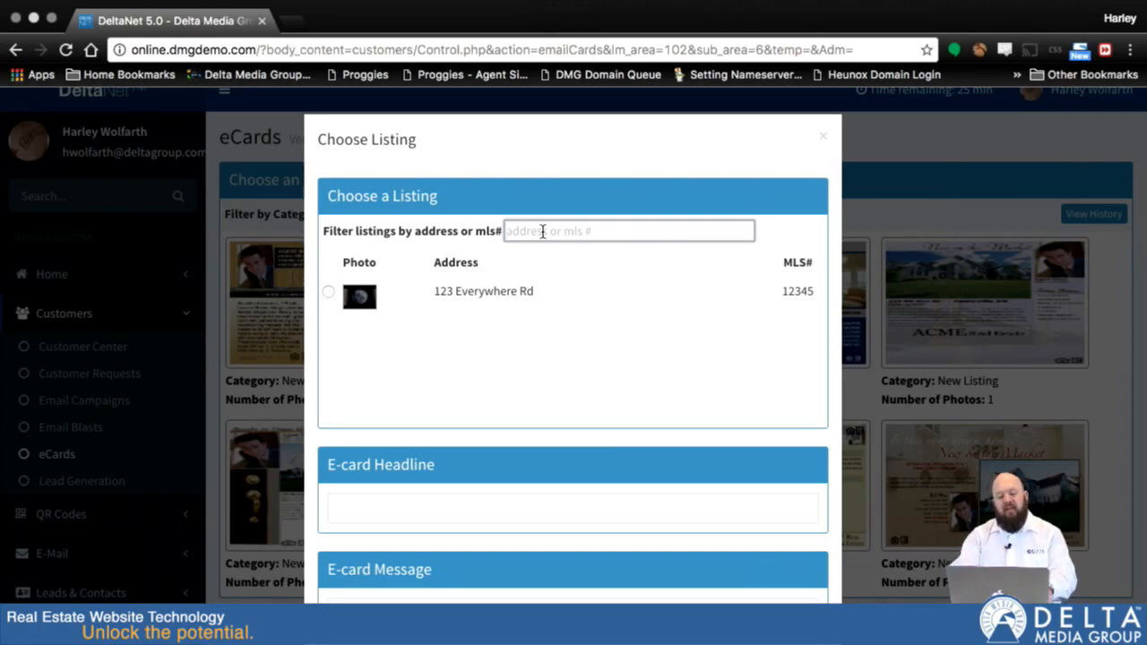
pyautogui.write('1234')
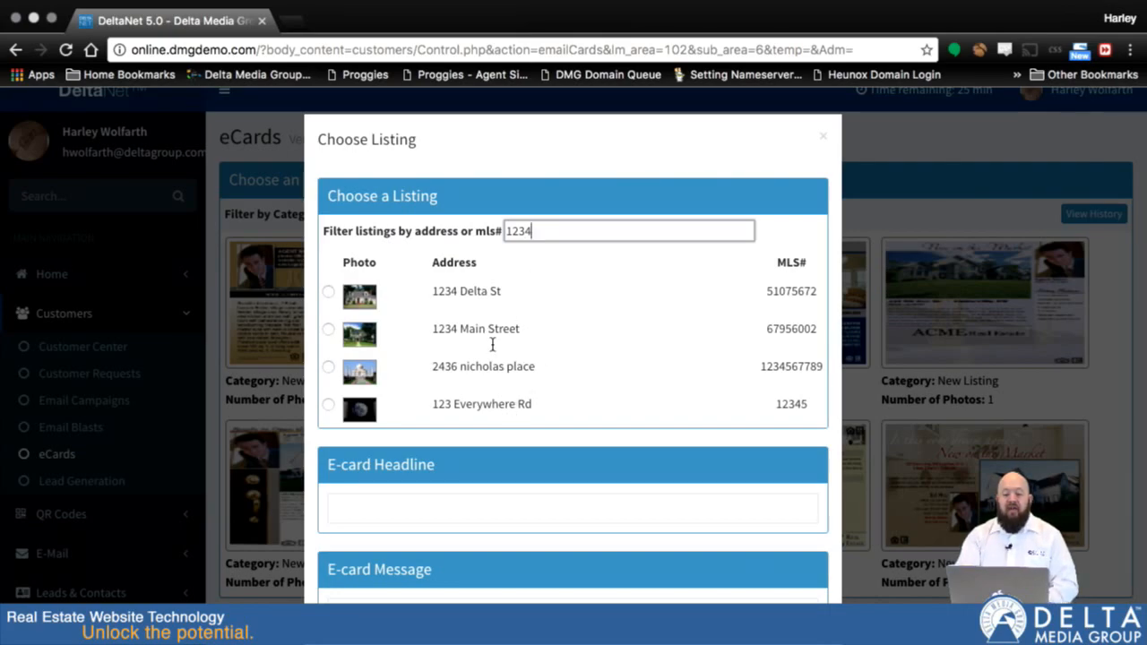
pyautogui.scroll(-4, 495, 371)
pyautogui.scroll(5, 502, 345)
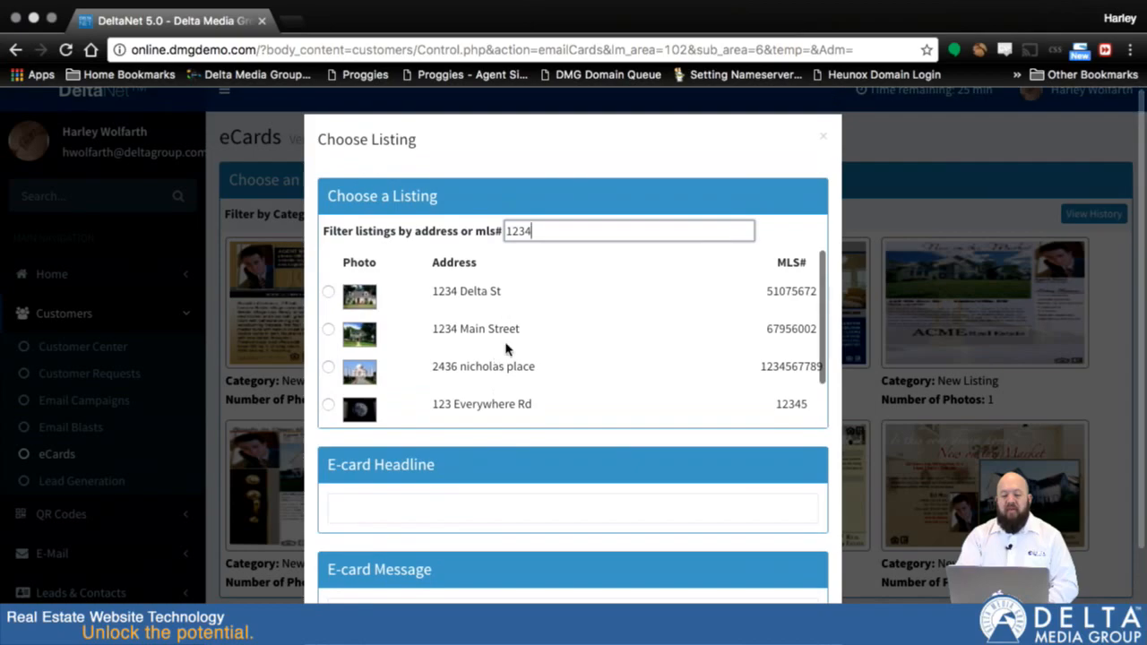
pyautogui.scroll(-4, 504, 348)
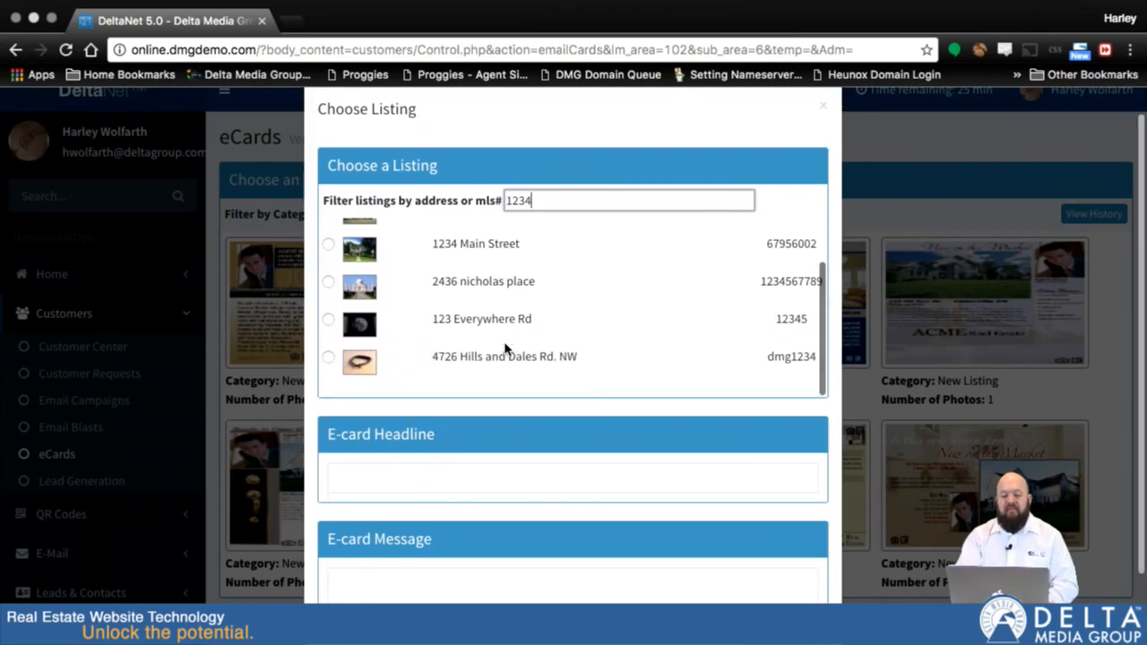
pyautogui.click(330, 321)
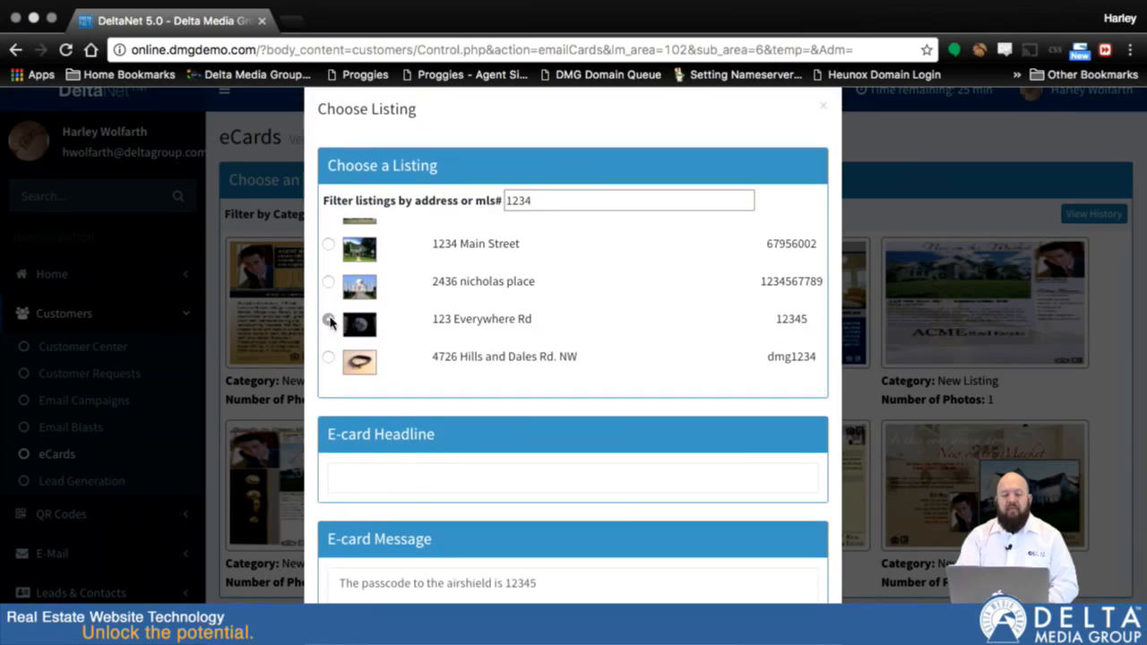
# Step: Enter the e-card headline "Look at my new listing" and generate the e-card preview
pyautogui.click(515, 475)
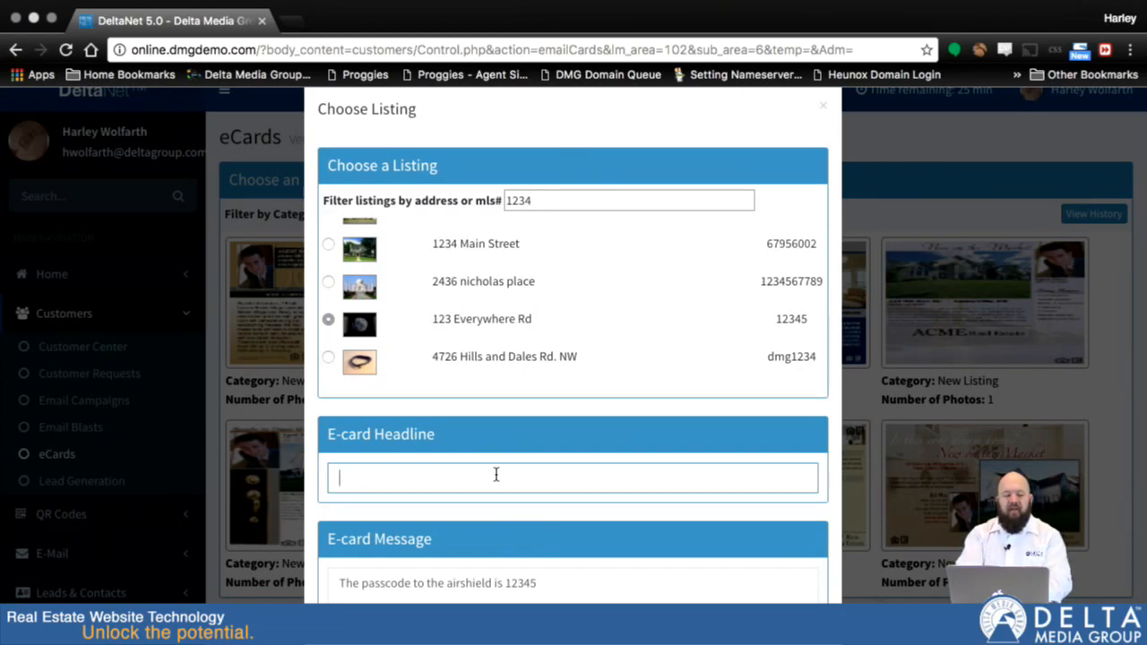
pyautogui.write('Look at my new listing')
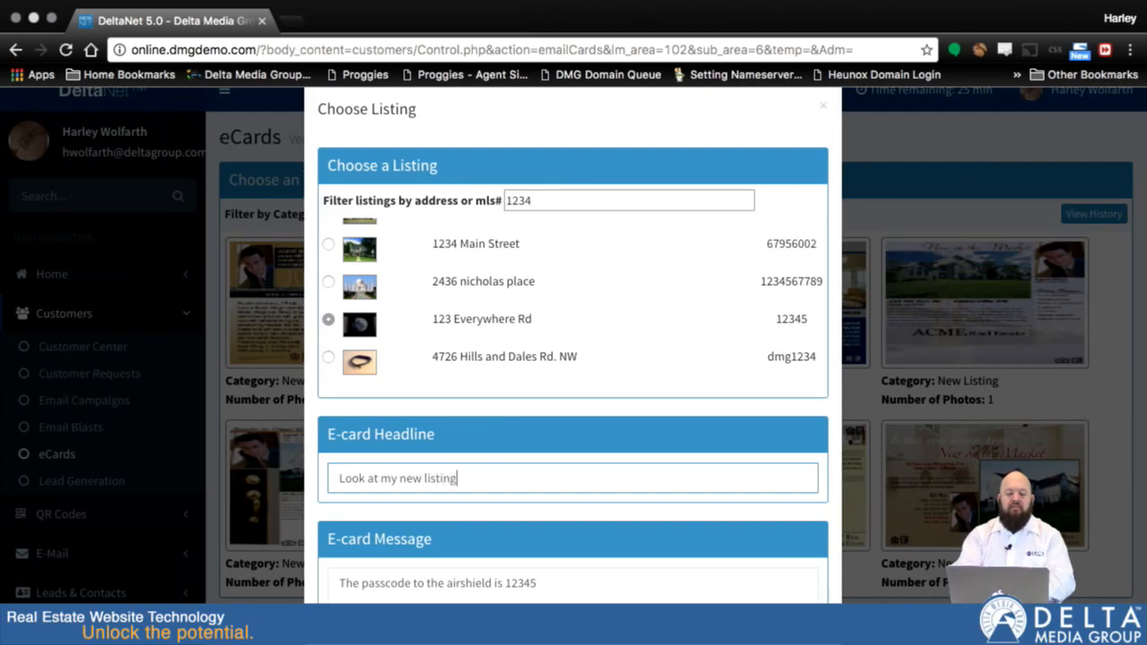
pyautogui.scroll(3, 801, 327)
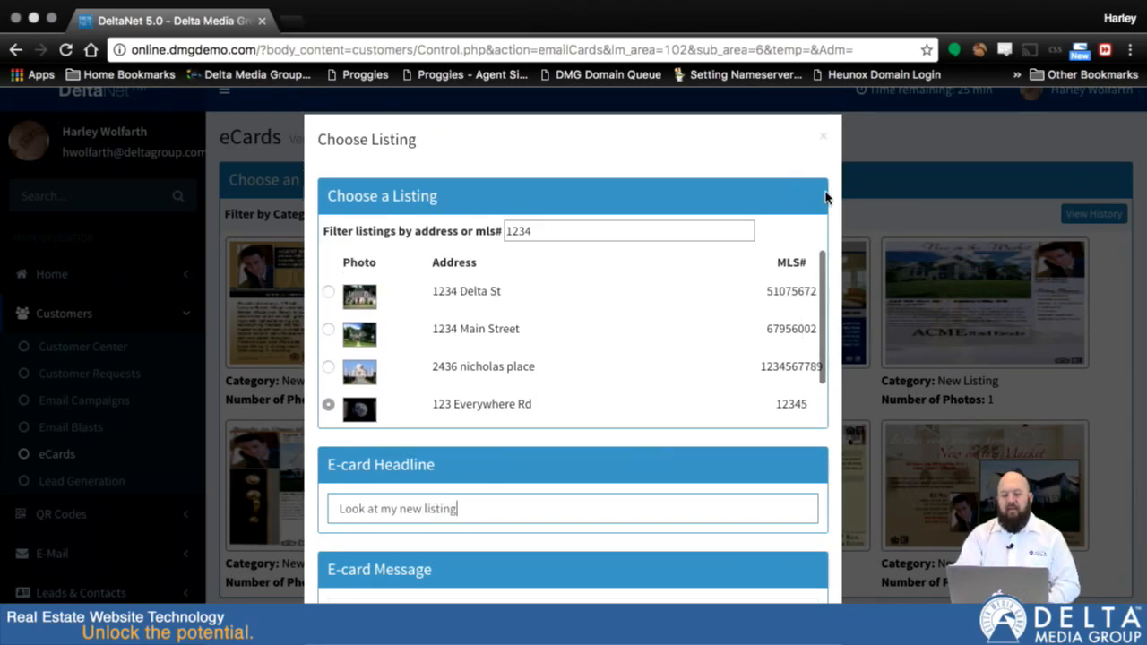
pyautogui.scroll(-3, 829, 195)
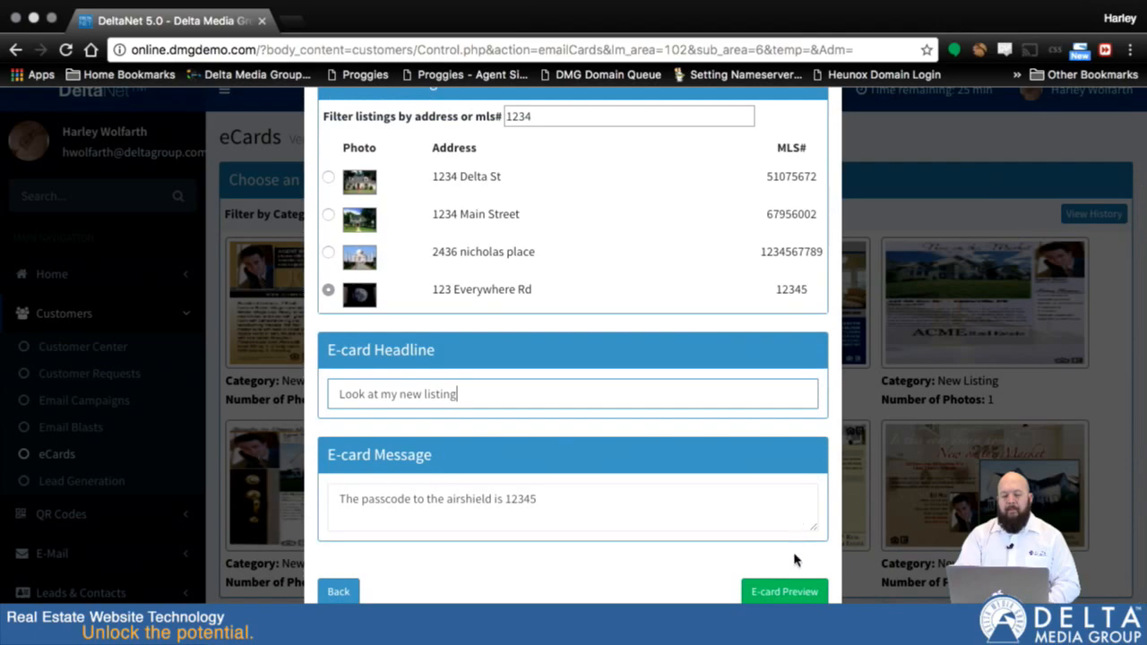
pyautogui.click(781, 593)
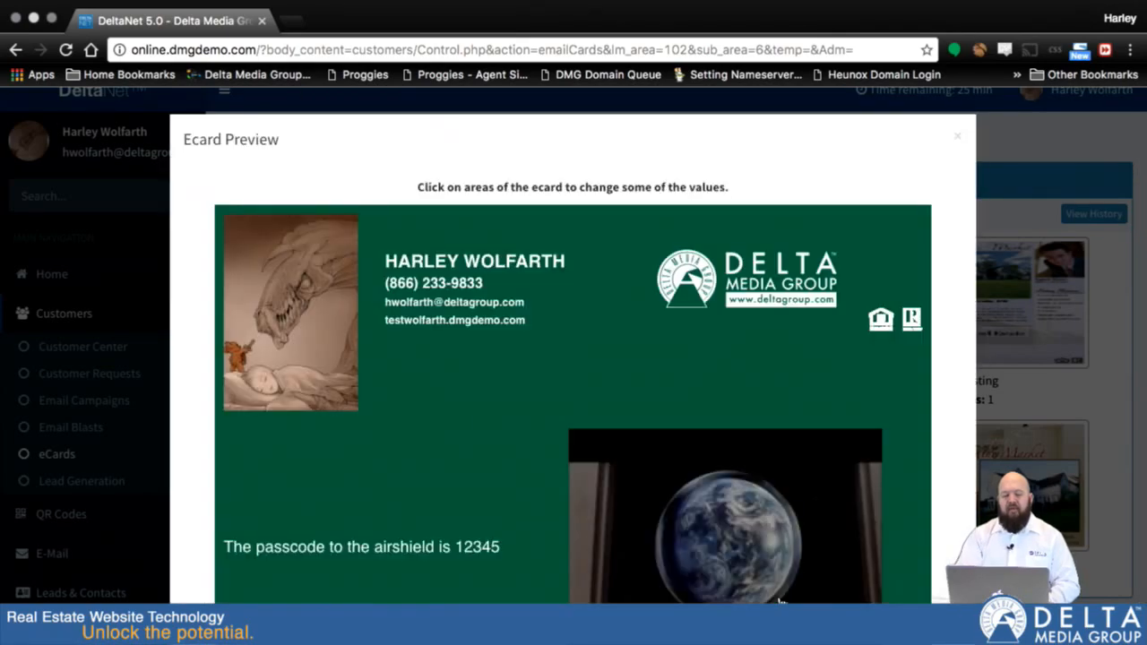
# Step: Review the e-card preview, open the agent phone for editing, and go back to the listing selection
pyautogui.scroll(-3, 884, 507)
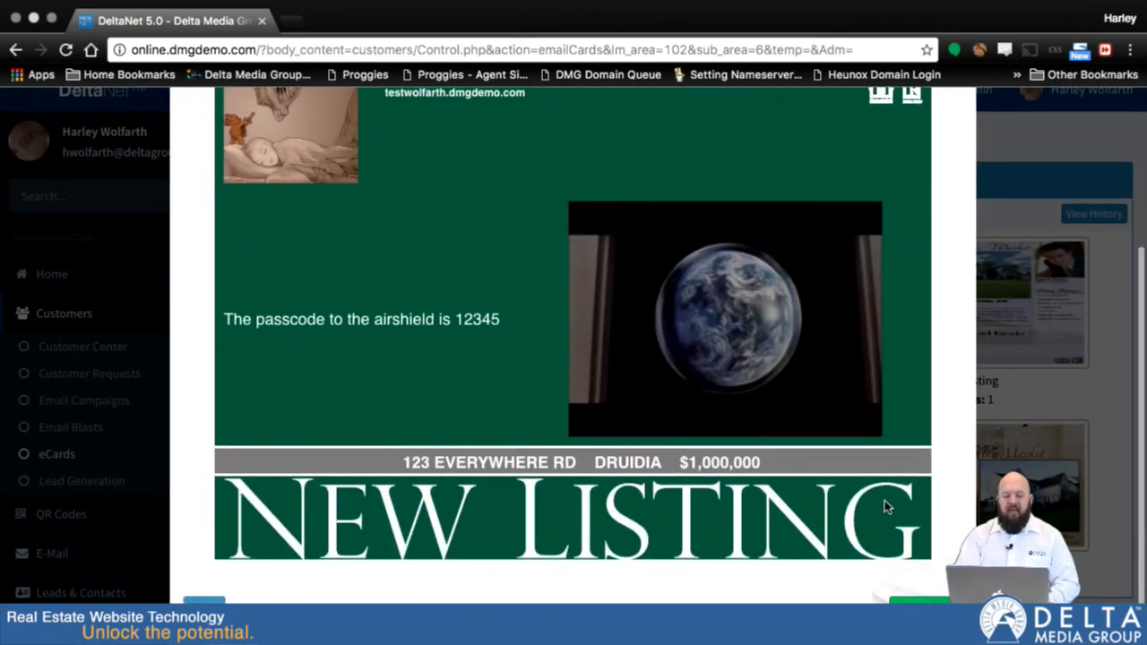
pyautogui.scroll(3, 885, 504)
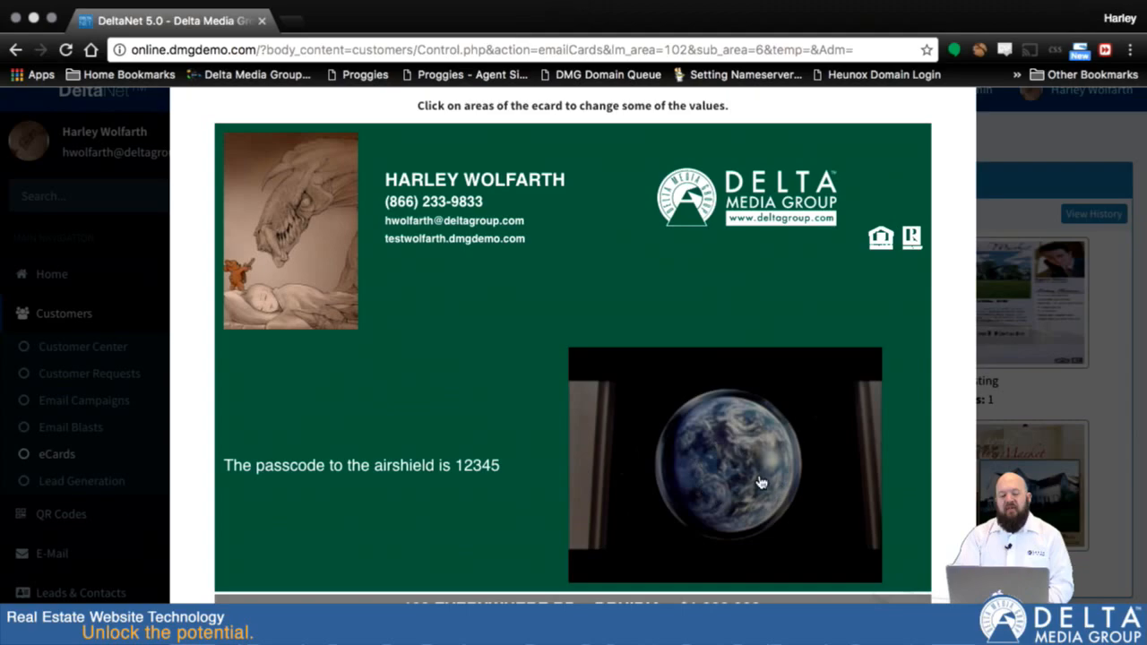
pyautogui.scroll(-3, 760, 445)
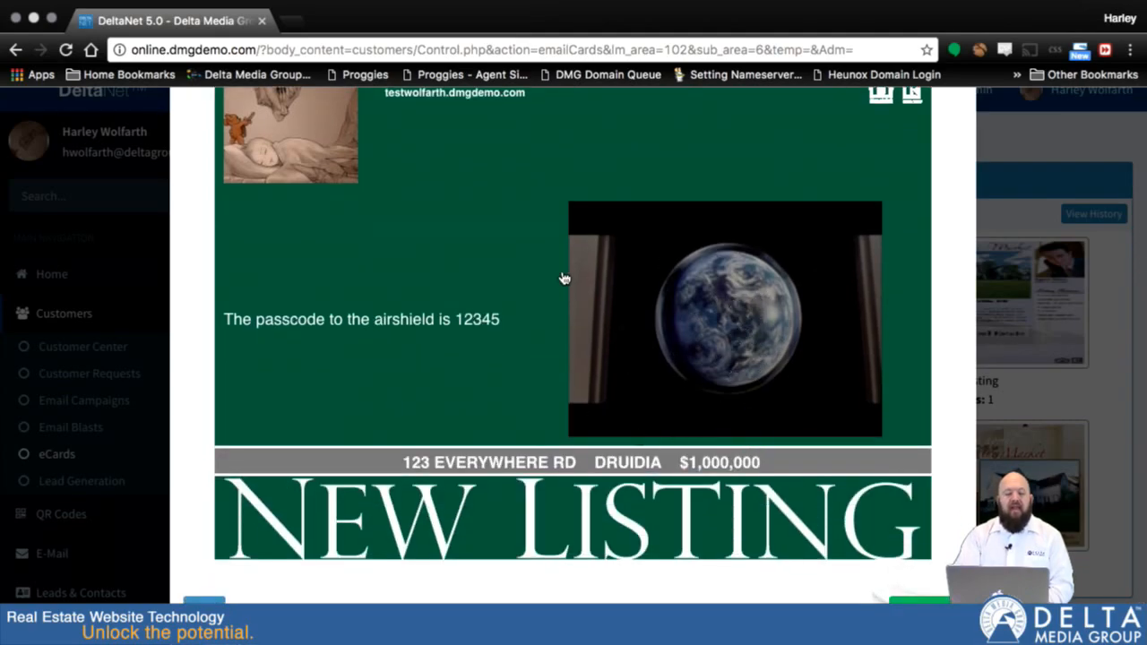
pyautogui.scroll(3, 525, 230)
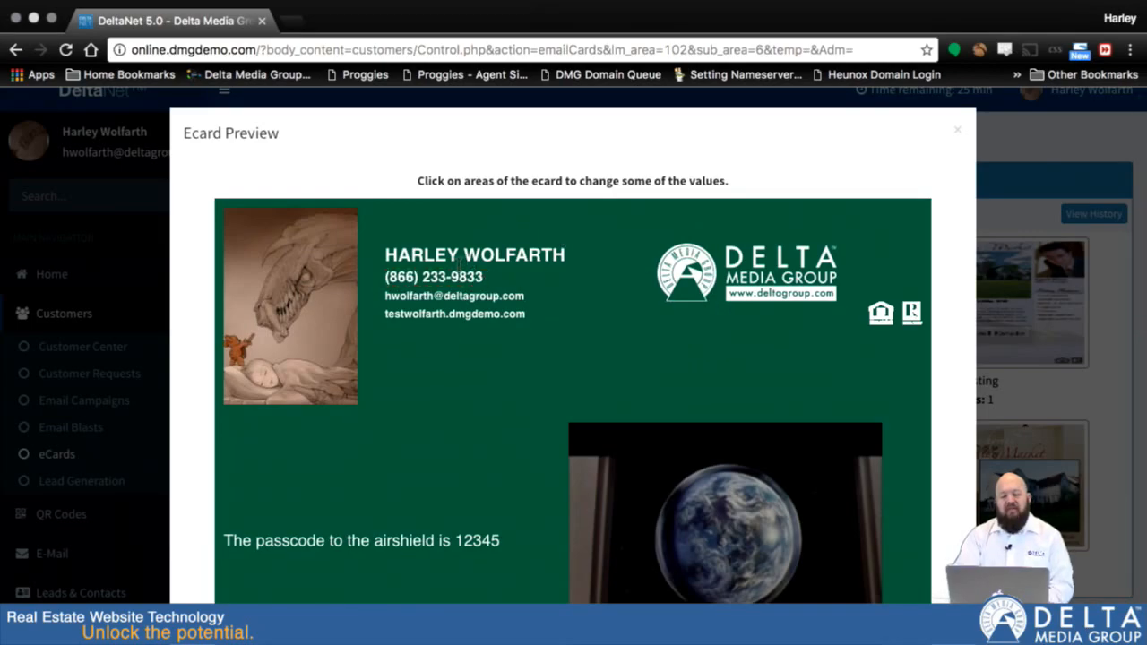
pyautogui.click(453, 280)
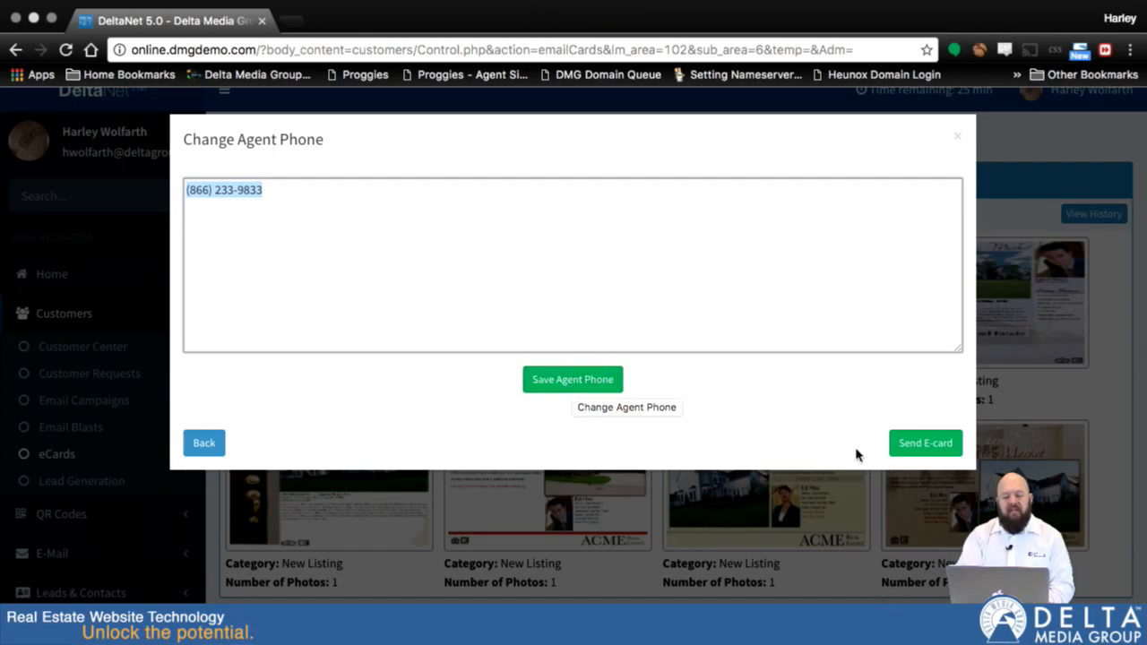
pyautogui.click(201, 443)
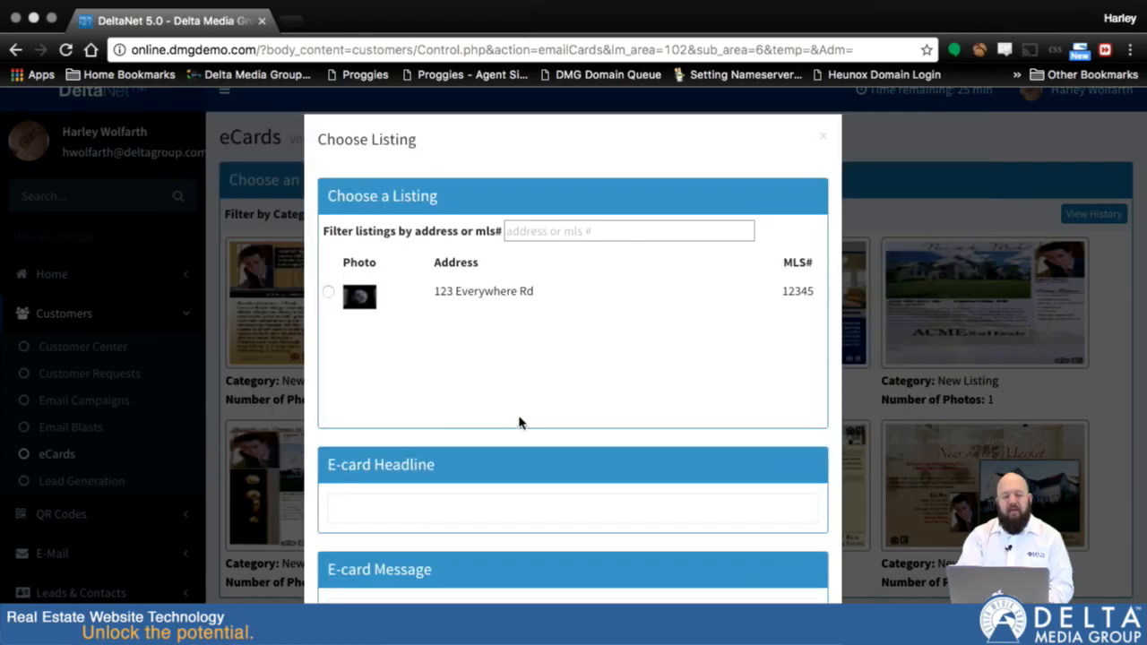
# Step: Select the Everywhere Rd listing for the e-card and preview the card
pyautogui.scroll(-2, 685, 376)
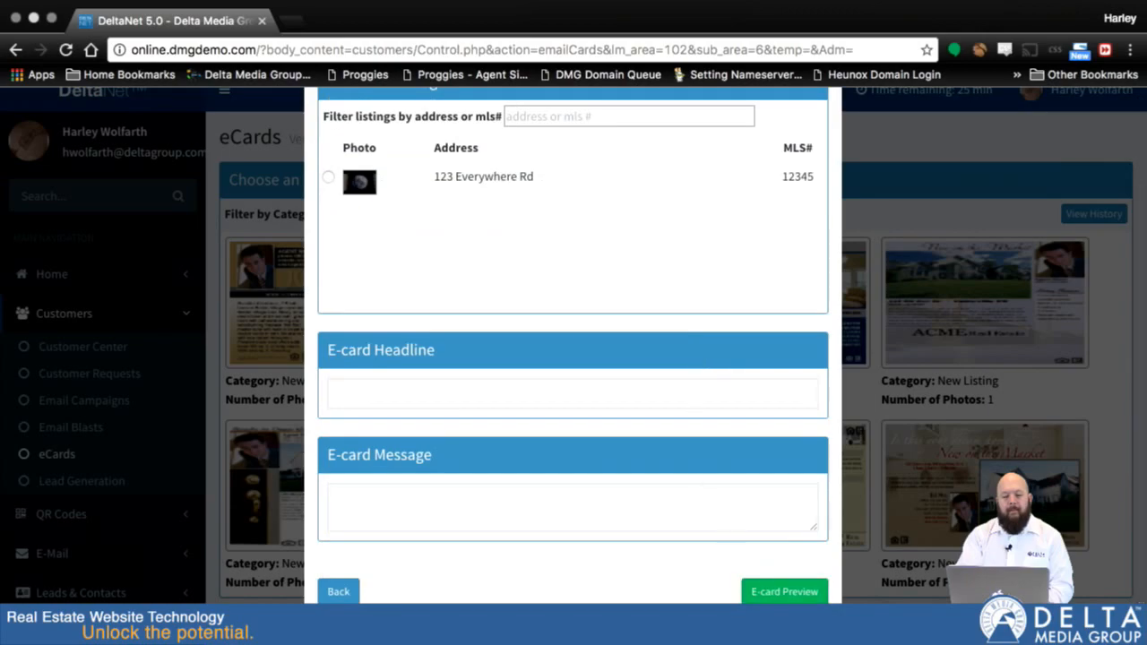
pyautogui.click(328, 178)
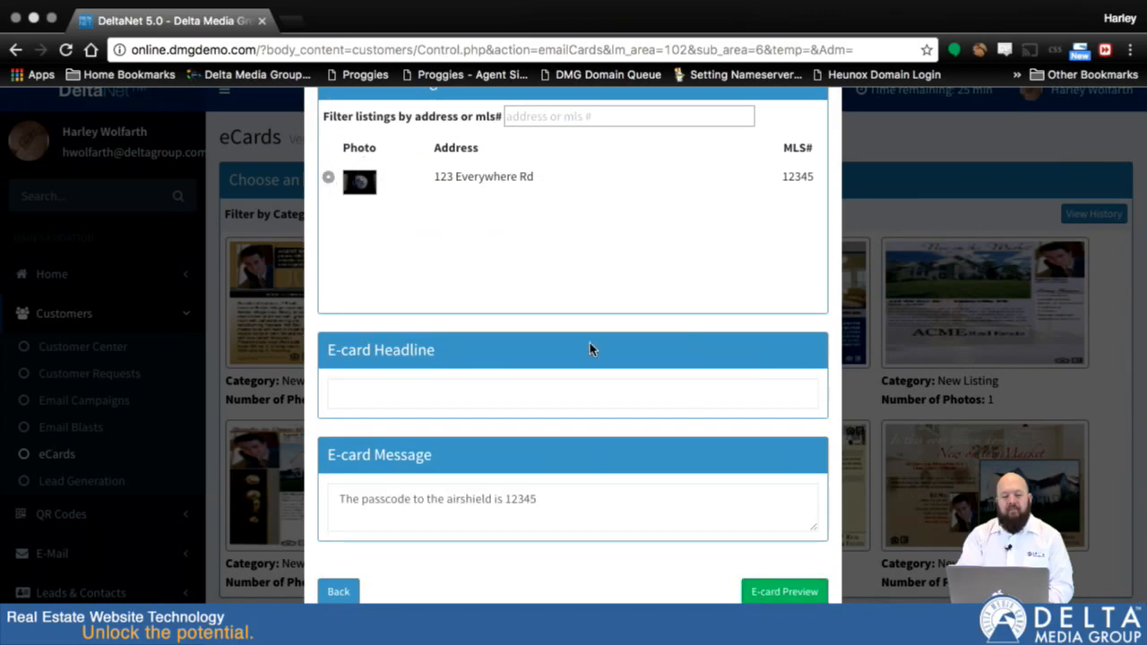
pyautogui.click(774, 594)
# Step: Open the comments text on the previewed e-card for editing and save it
pyautogui.scroll(-5, 521, 407)
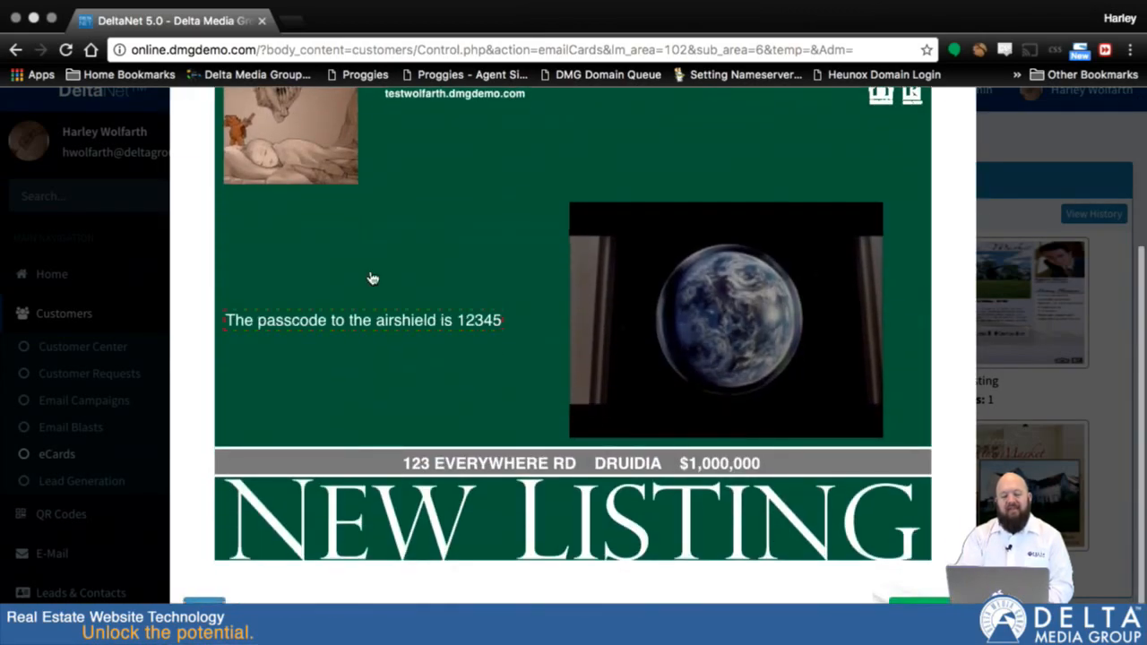
pyautogui.click(331, 320)
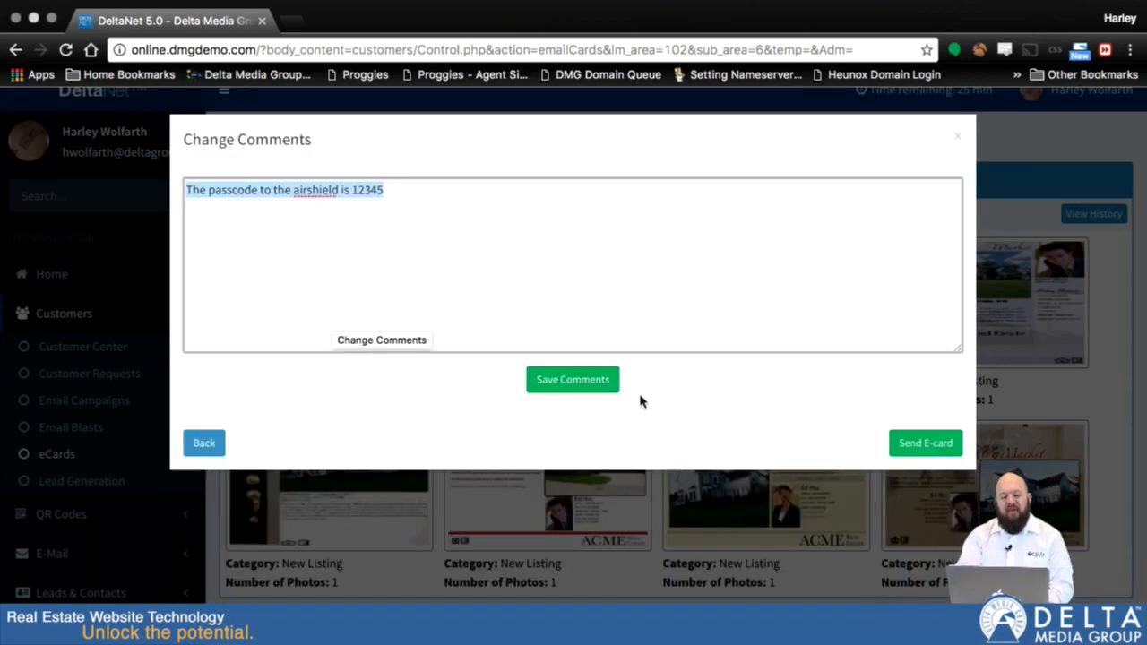
pyautogui.click(576, 380)
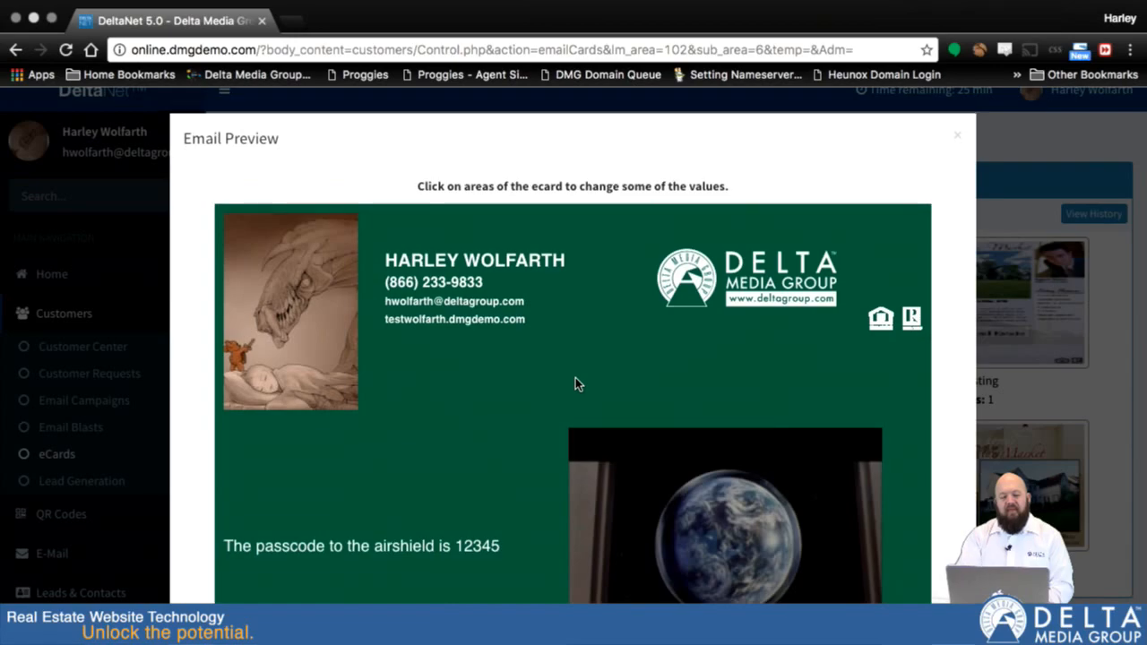
# Step: Check the whole e-card in the email preview and proceed to its sending options
pyautogui.scroll(-3, 575, 381)
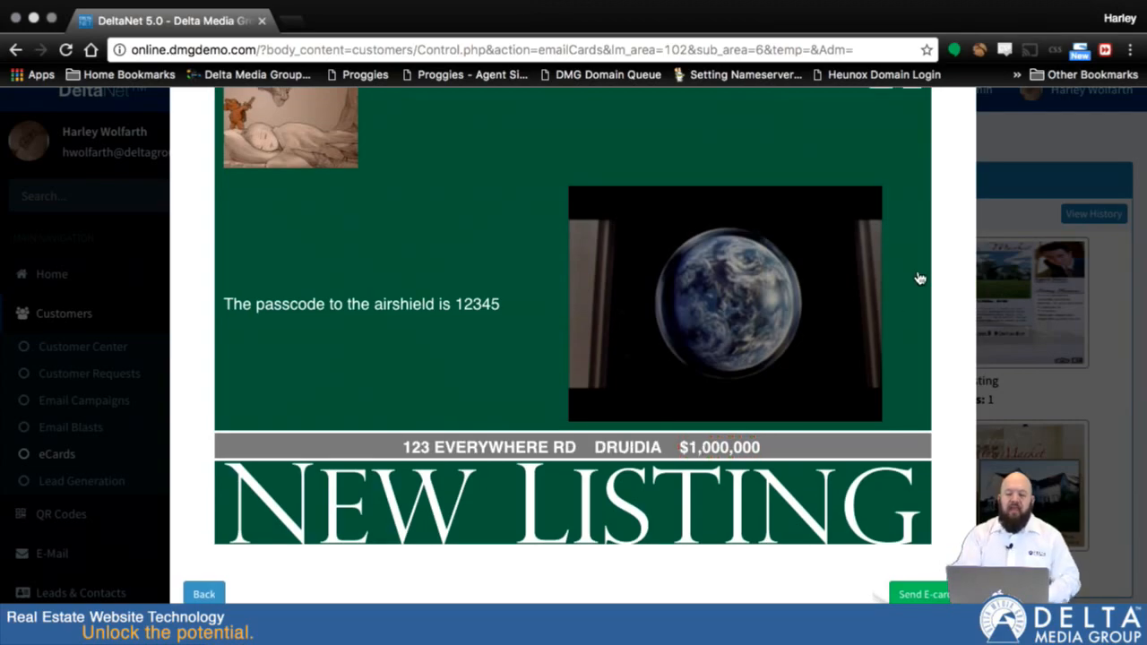
pyautogui.scroll(5, 916, 277)
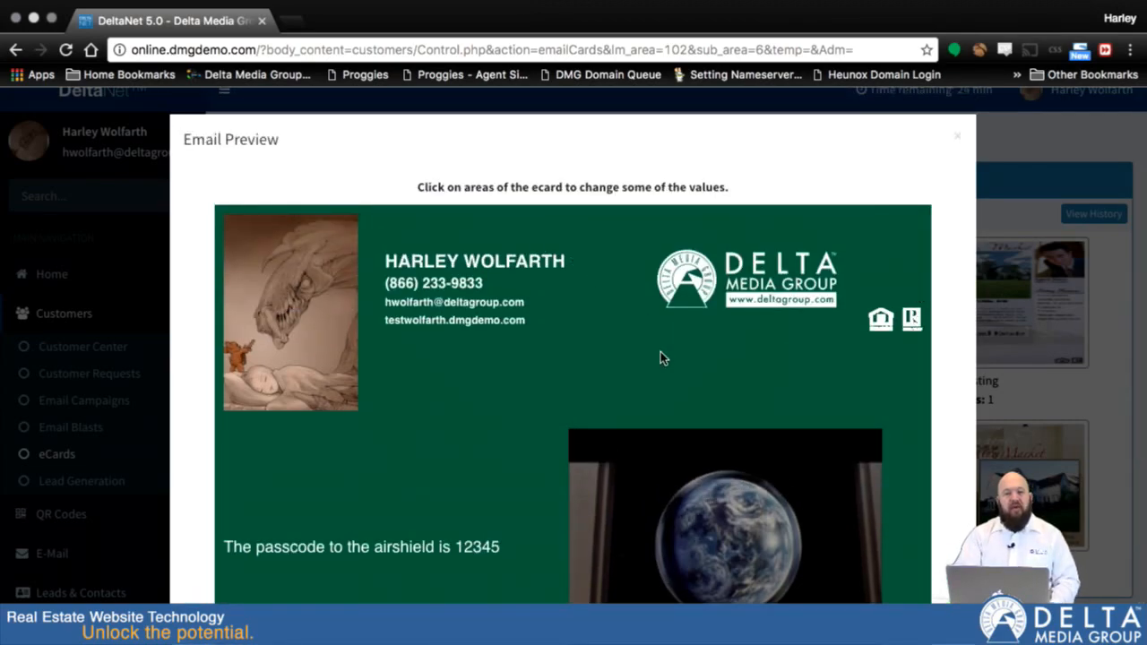
pyautogui.scroll(-3, 770, 499)
pyautogui.click(921, 592)
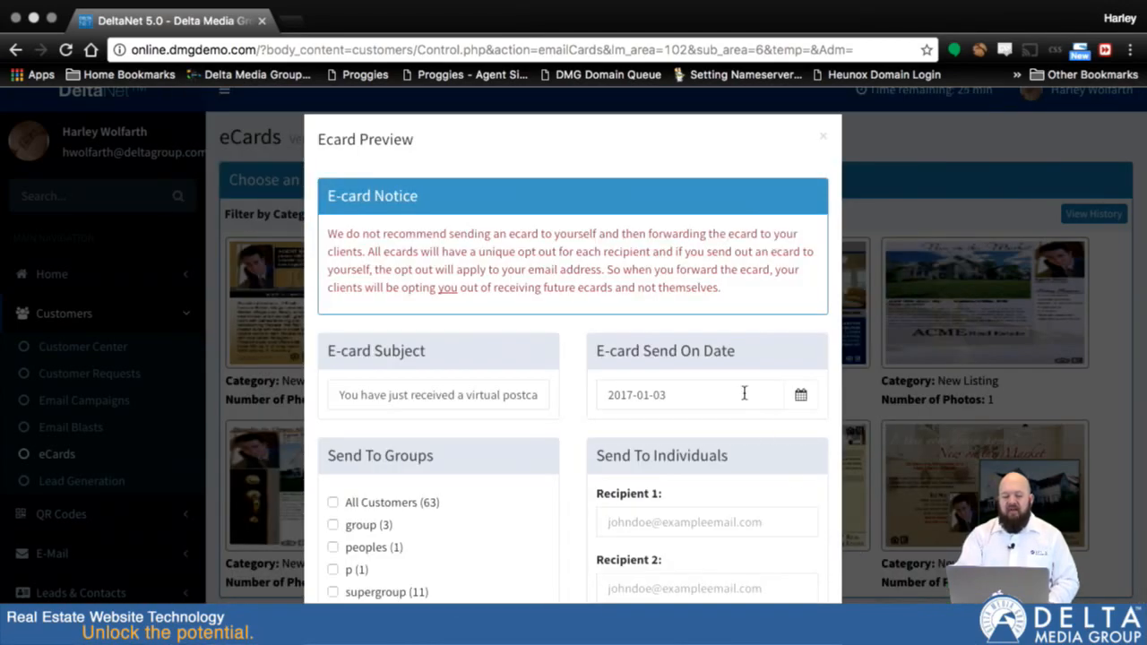
# Step: Review the available customer groups in the sending options and choose supergroup as the e-card's recipient group
pyautogui.scroll(-2, 834, 436)
pyautogui.scroll(-4, 834, 436)
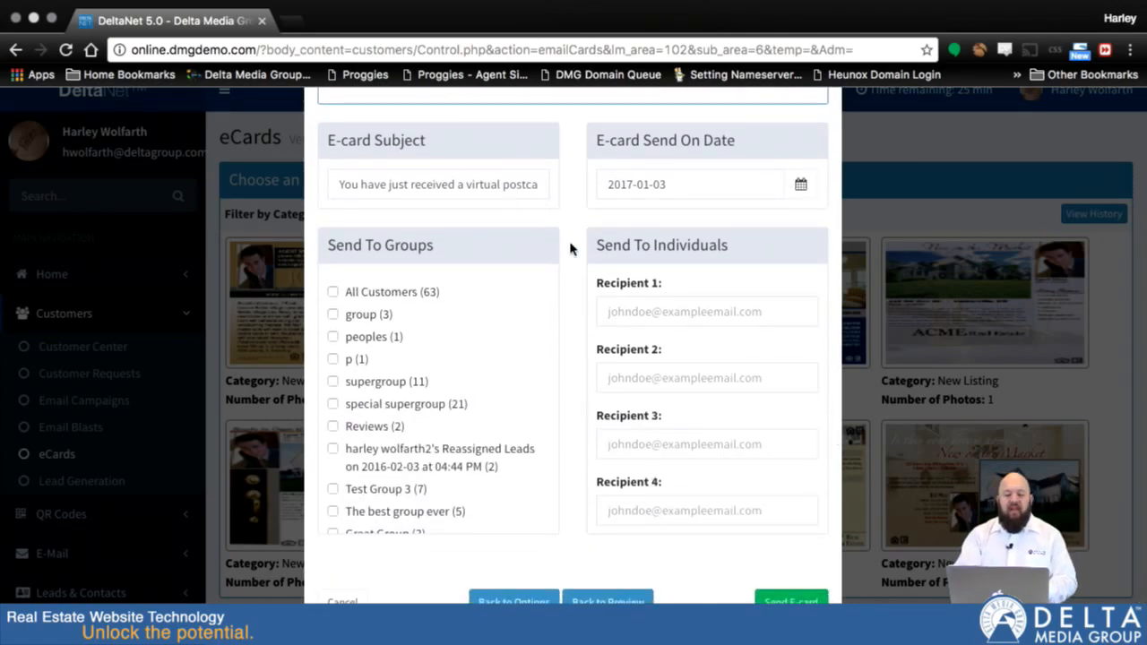
pyautogui.scroll(3, 570, 249)
pyautogui.scroll(-3, 558, 354)
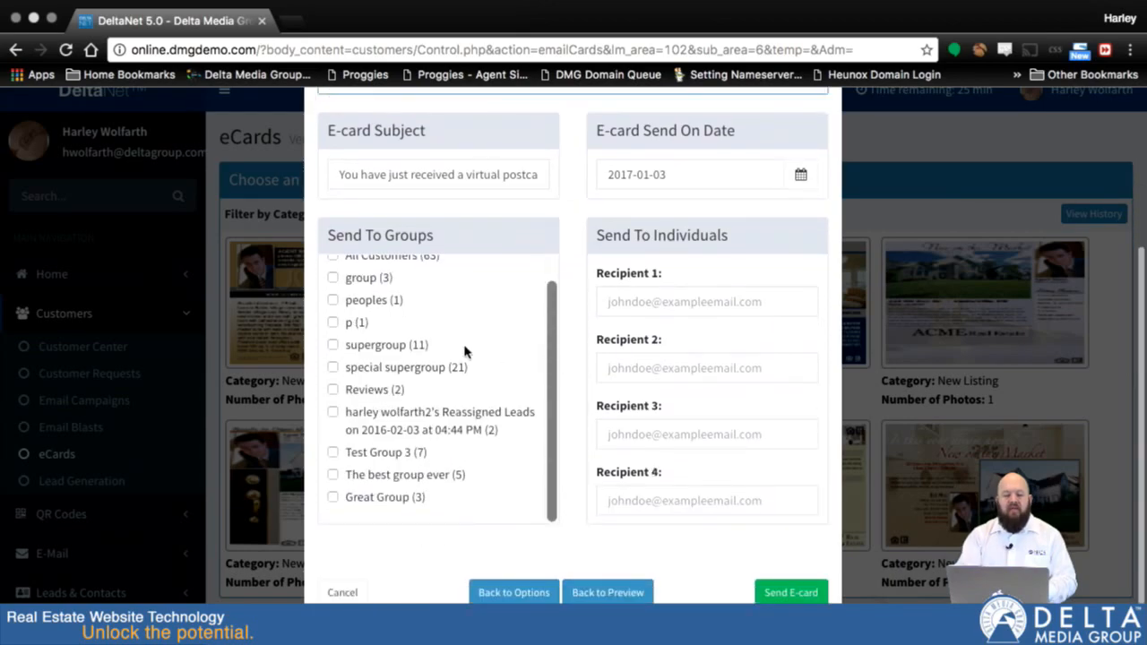
pyautogui.scroll(3, 392, 427)
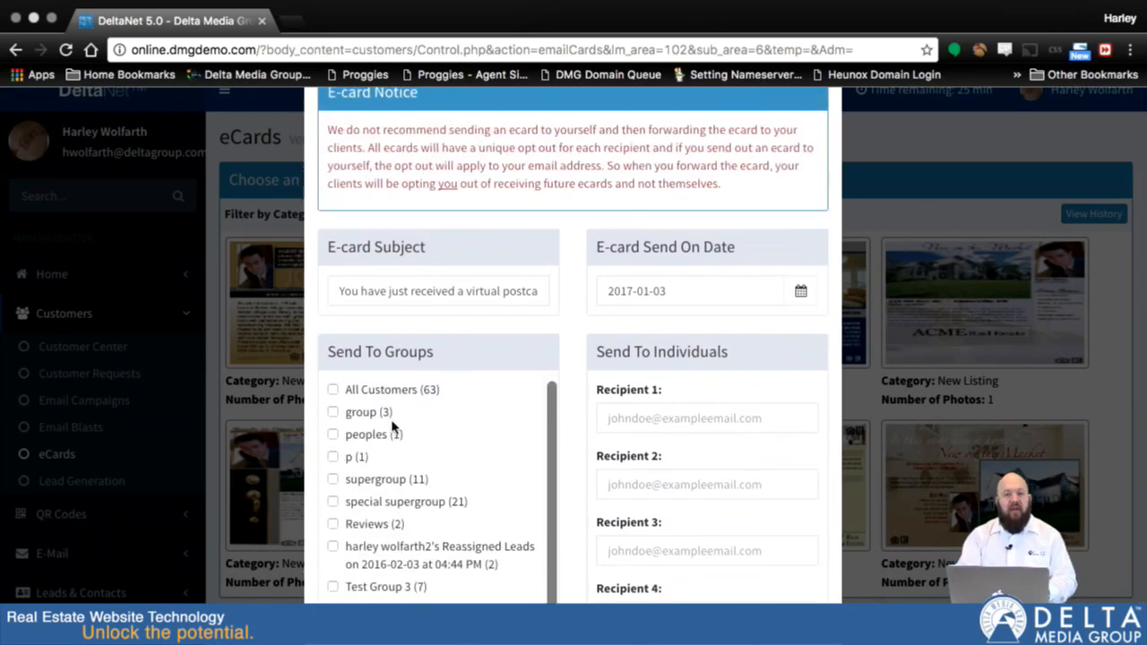
pyautogui.scroll(-3, 392, 426)
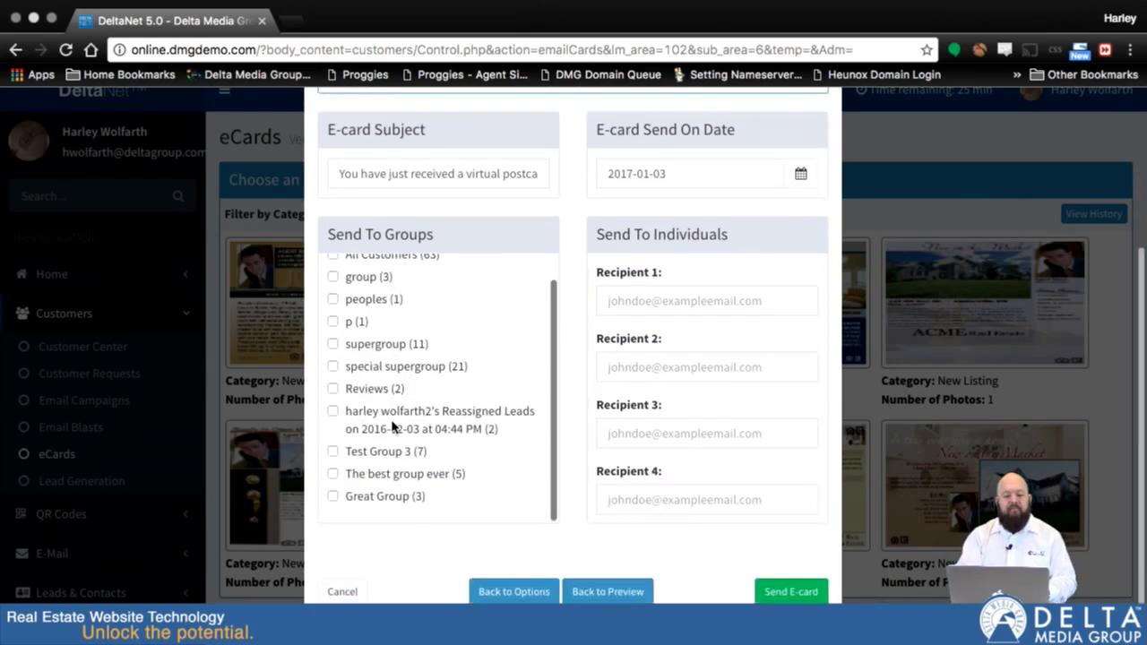
pyautogui.click(332, 345)
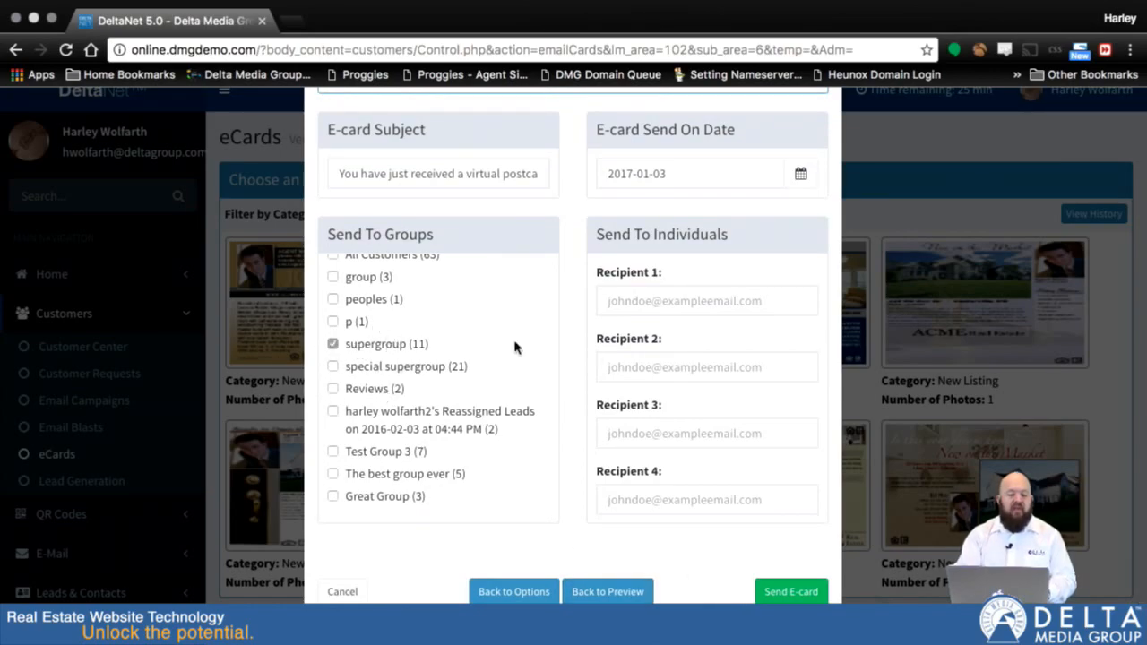
# Step: Examine the individual recipient e-mail fields alongside the group list in the e-card's sending options
pyautogui.scroll(-1, 715, 351)
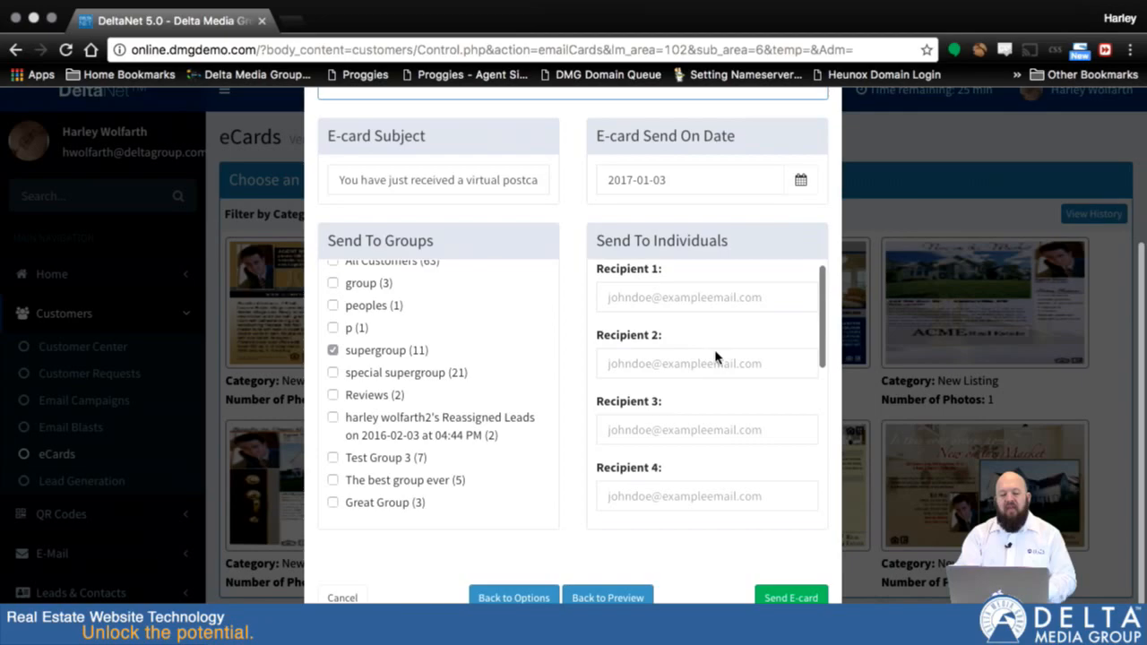
pyautogui.click(677, 292)
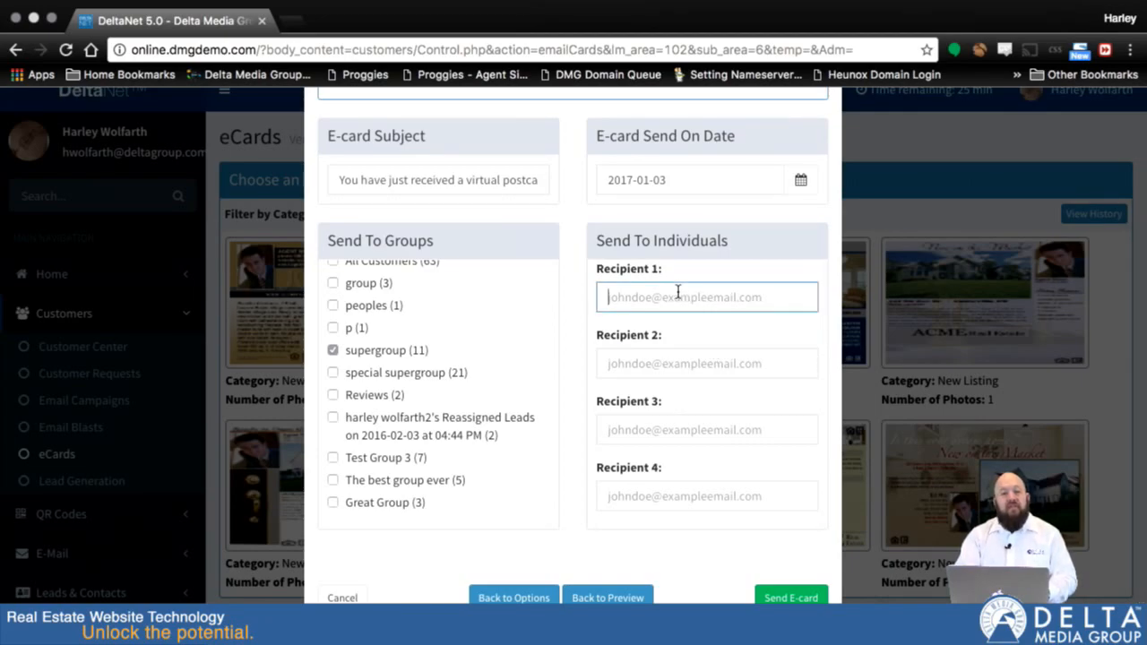
pyautogui.click(722, 367)
pyautogui.click(688, 426)
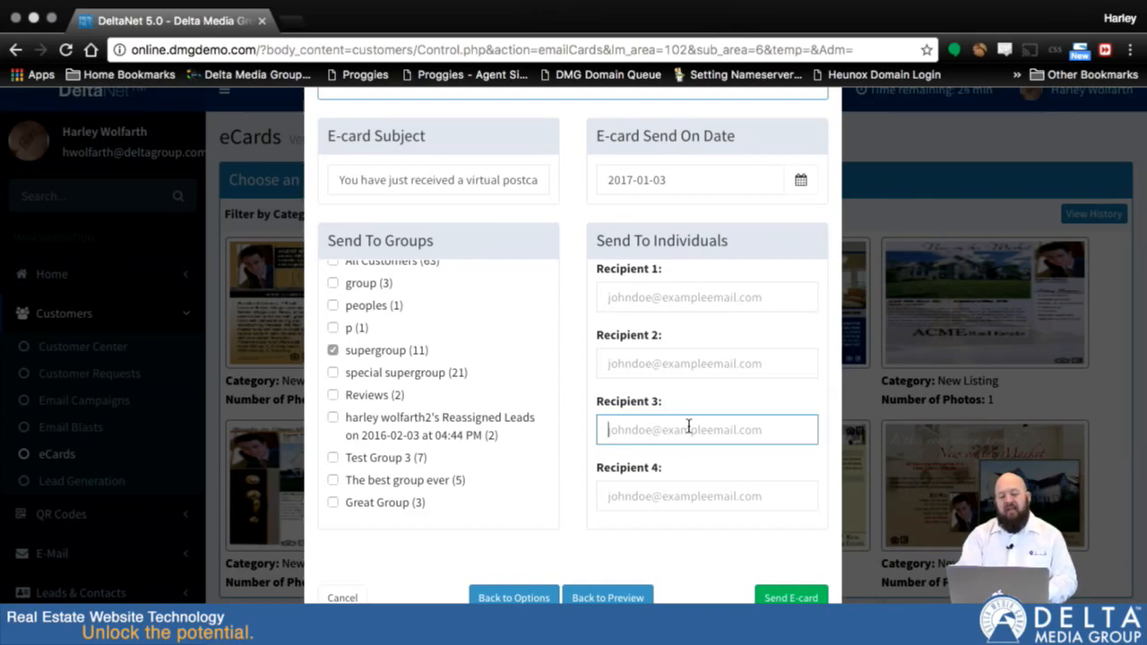
pyautogui.scroll(-3, 673, 369)
pyautogui.scroll(-3, 681, 430)
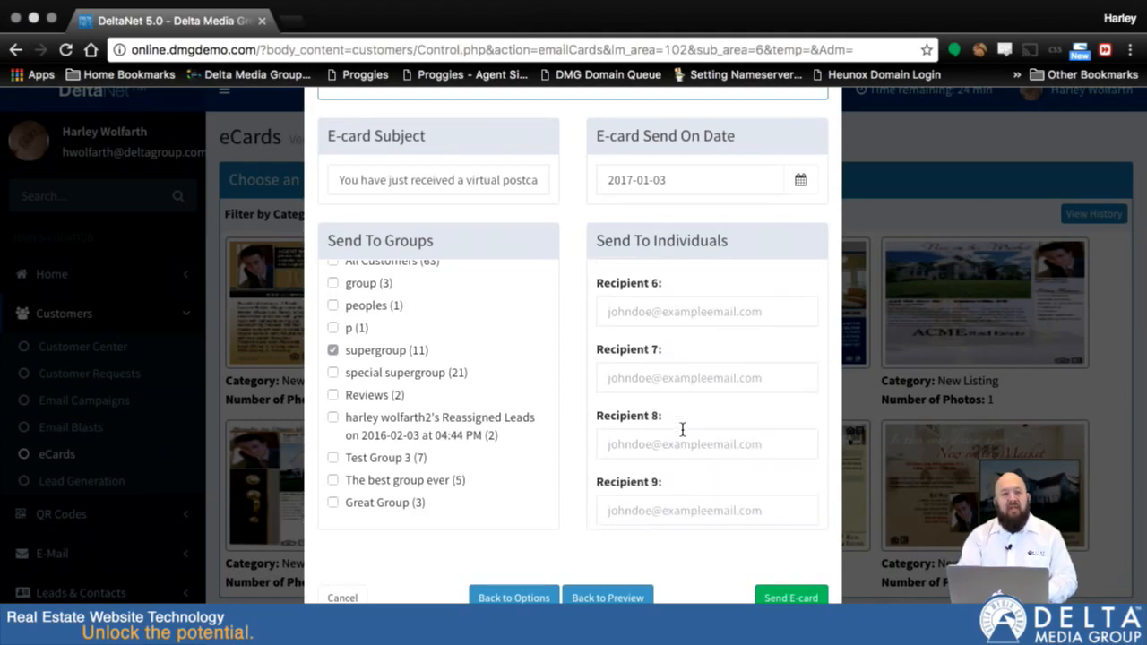
pyautogui.scroll(10, 682, 430)
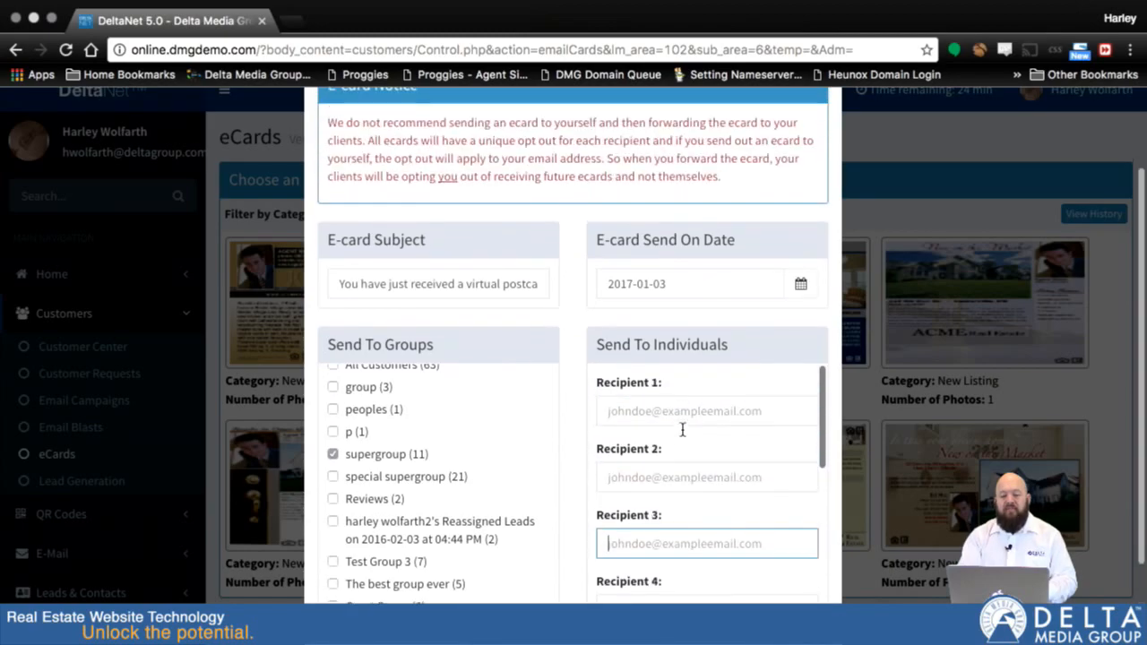
pyautogui.scroll(-3, 673, 597)
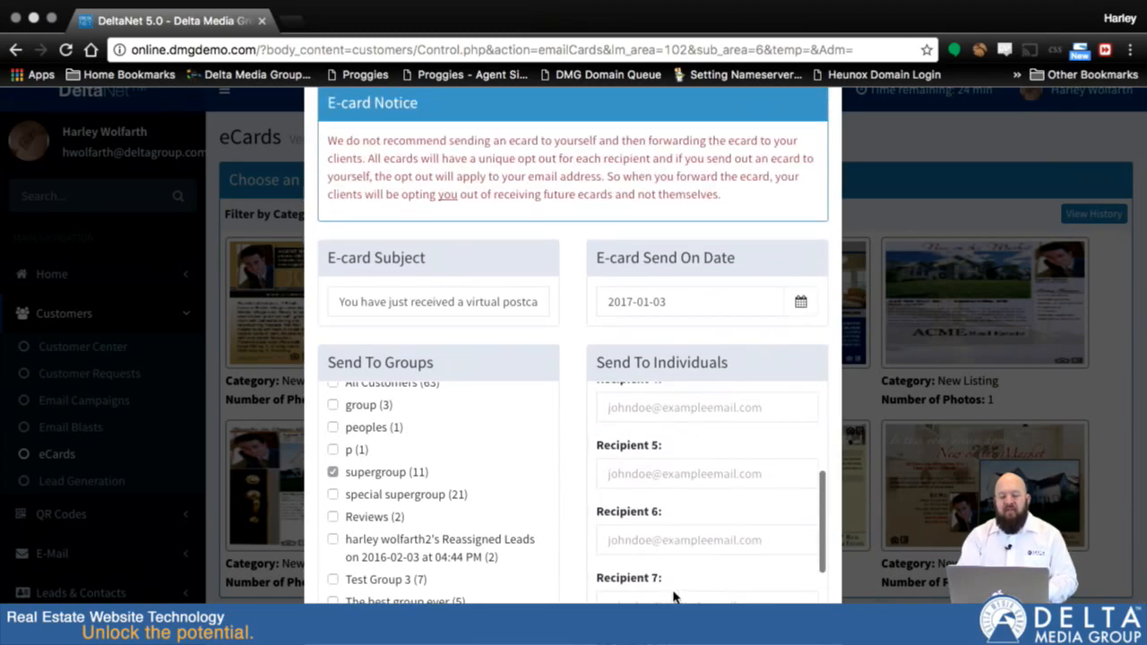
pyautogui.scroll(-3, 830, 550)
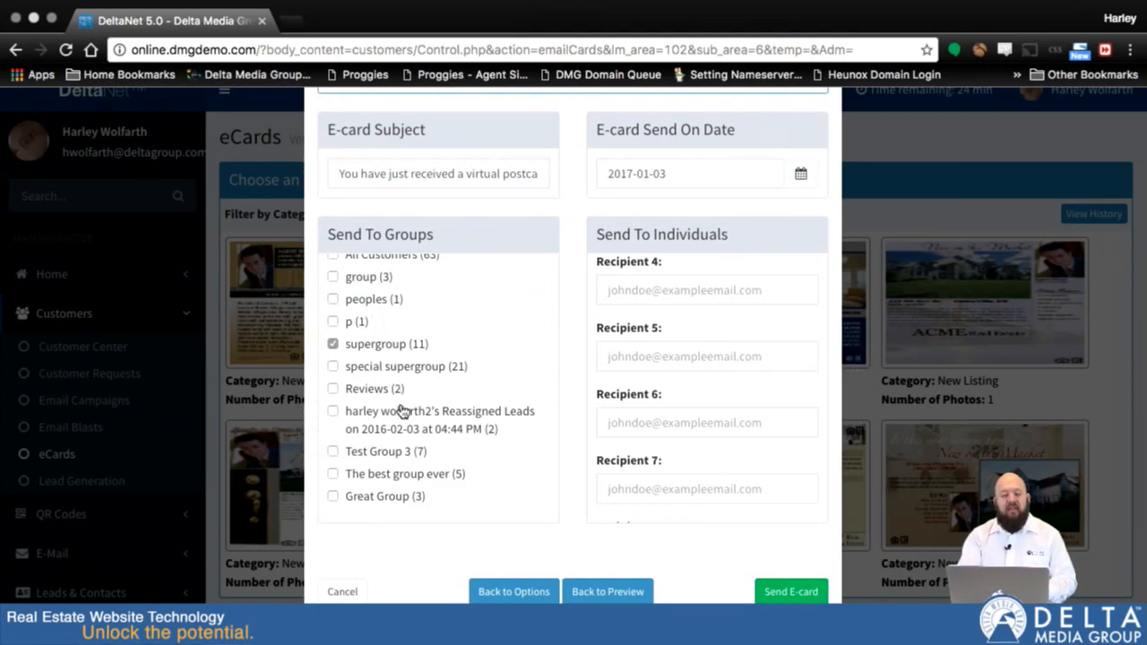
# Step: Set the e-card's send-on date to 2017-01-19, and close the sending options without sending the card
pyautogui.scroll(3, 833, 352)
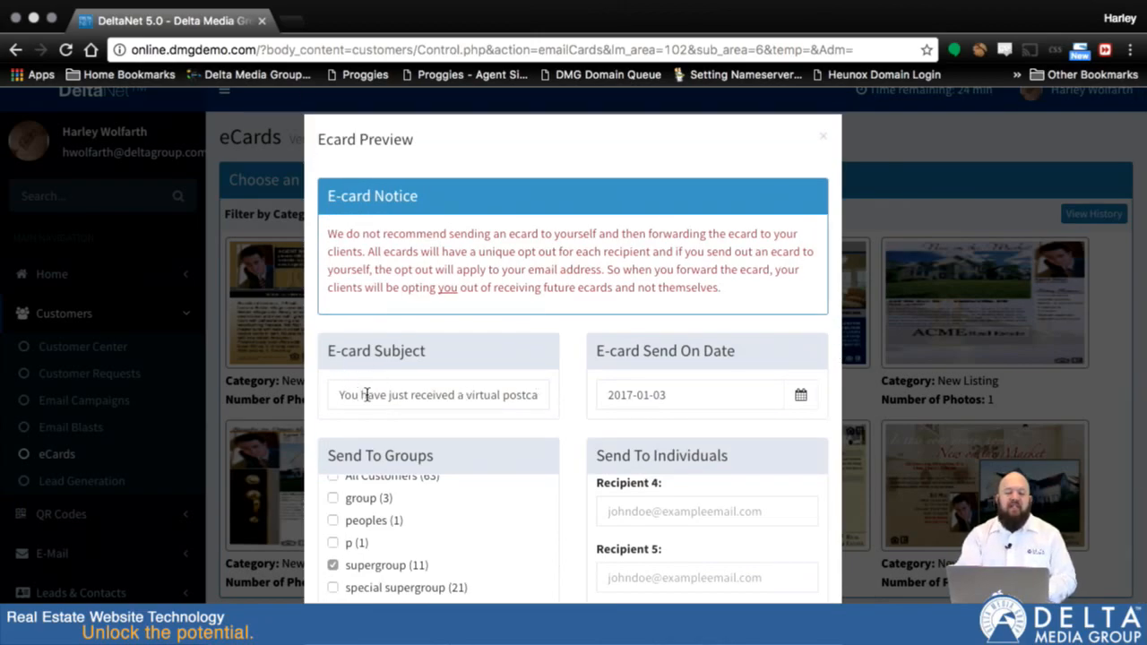
pyautogui.click(457, 394)
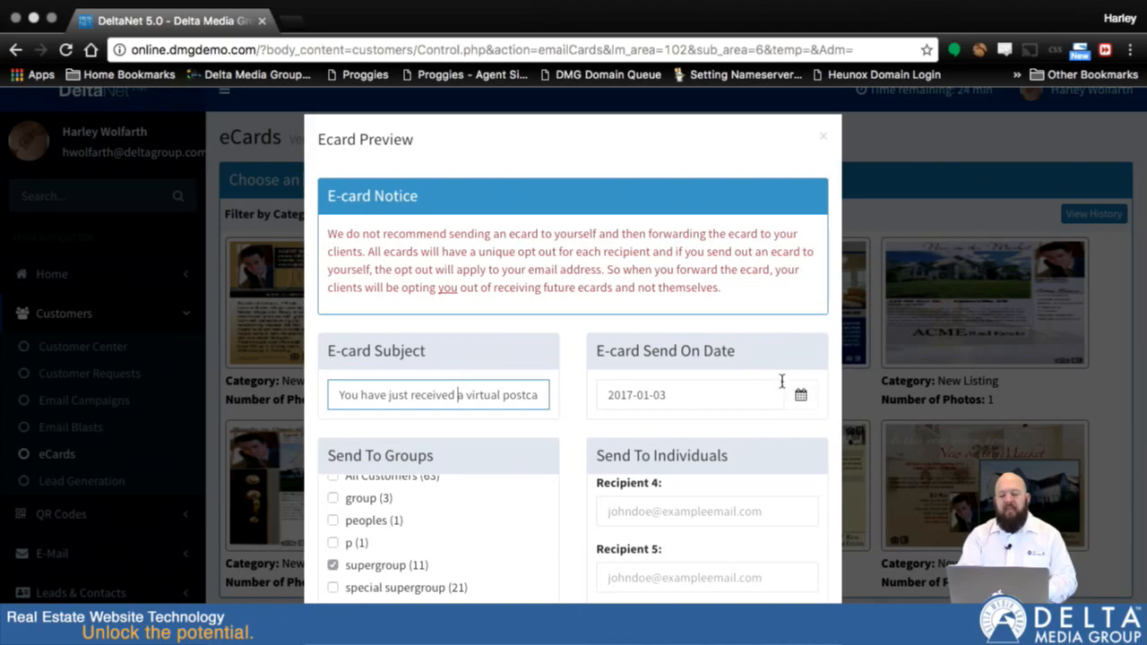
pyautogui.click(795, 395)
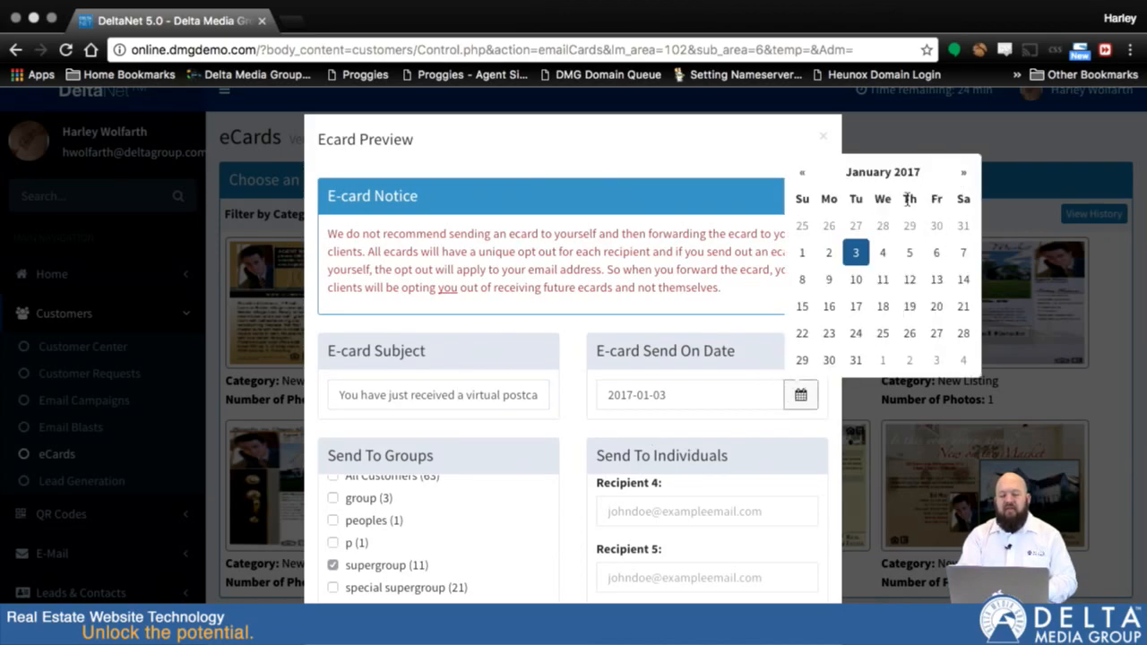
pyautogui.click(910, 306)
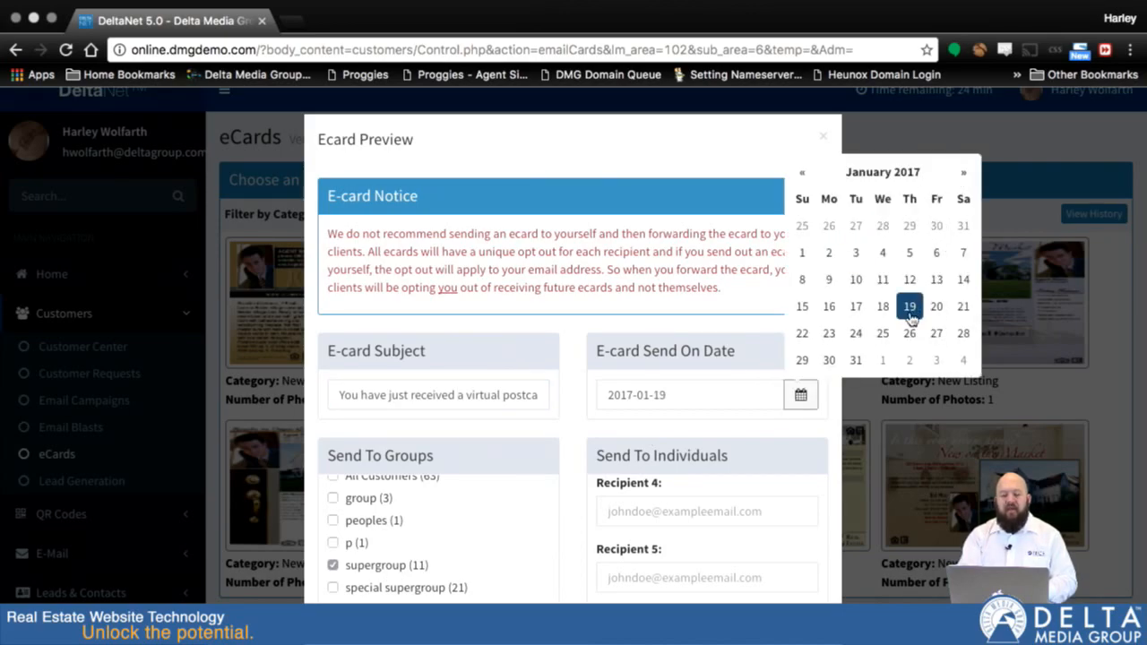
pyautogui.click(713, 395)
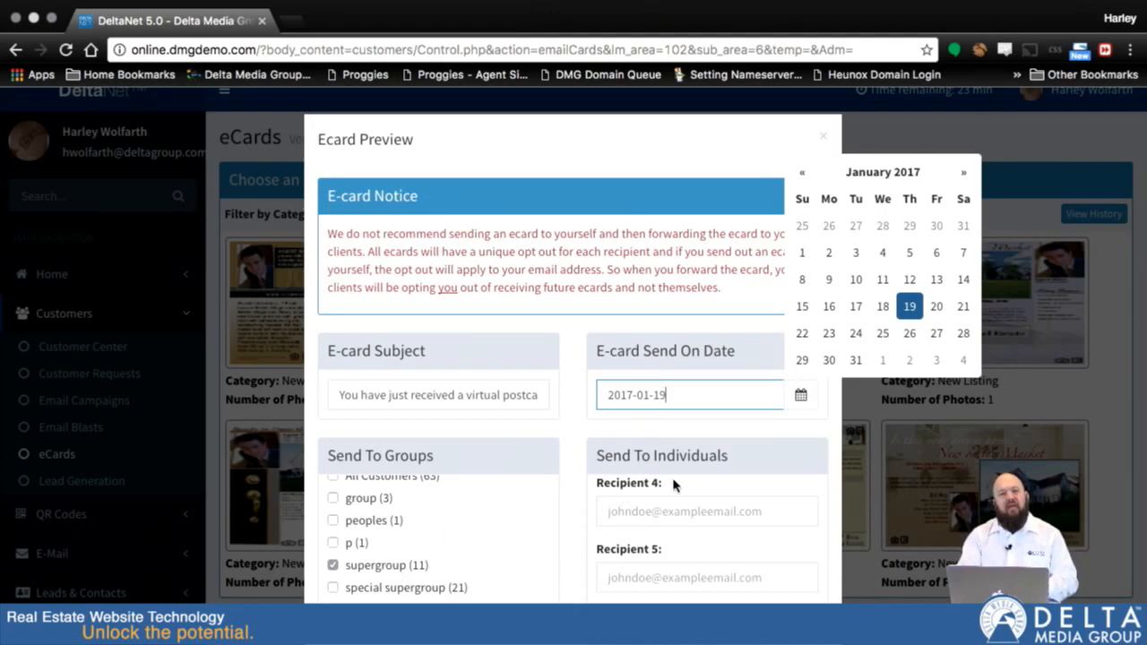
pyautogui.click(824, 137)
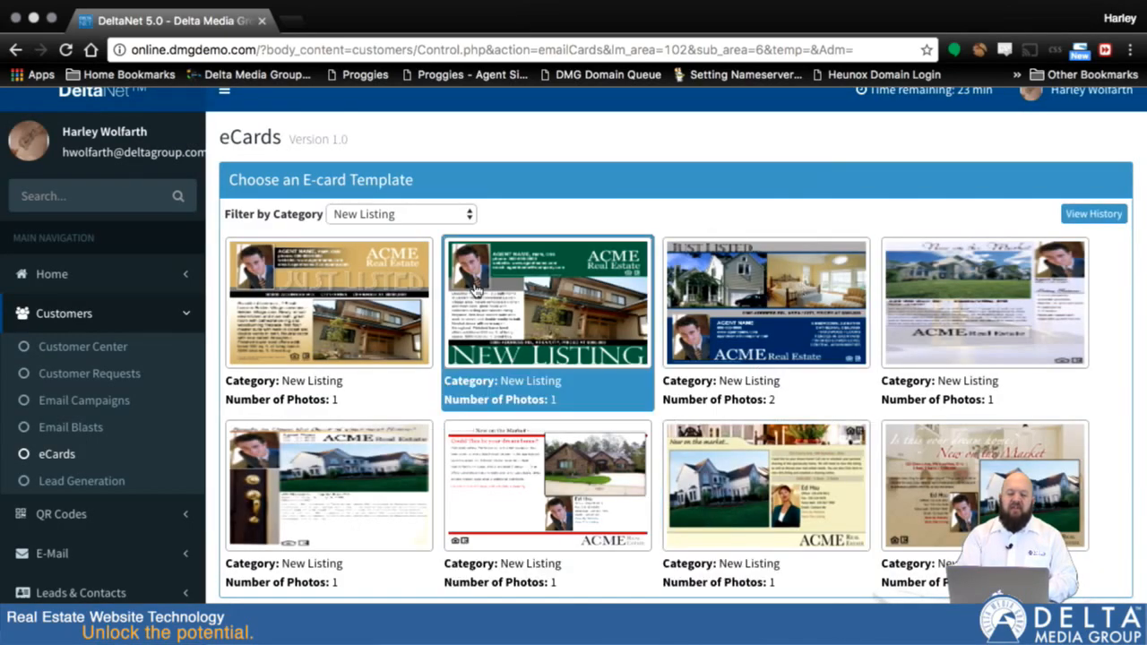
# Step: Filter the e-card templates to the Open Houses category and choose the green "Please Join me for An Open House" template
pyautogui.click(455, 220)
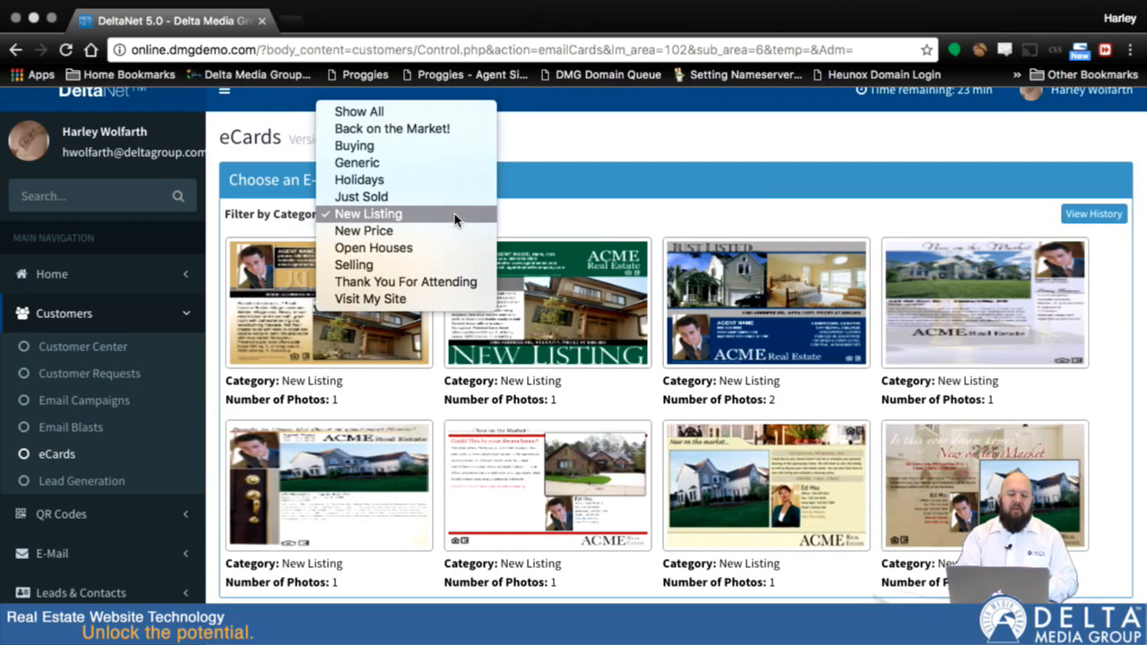
pyautogui.click(415, 248)
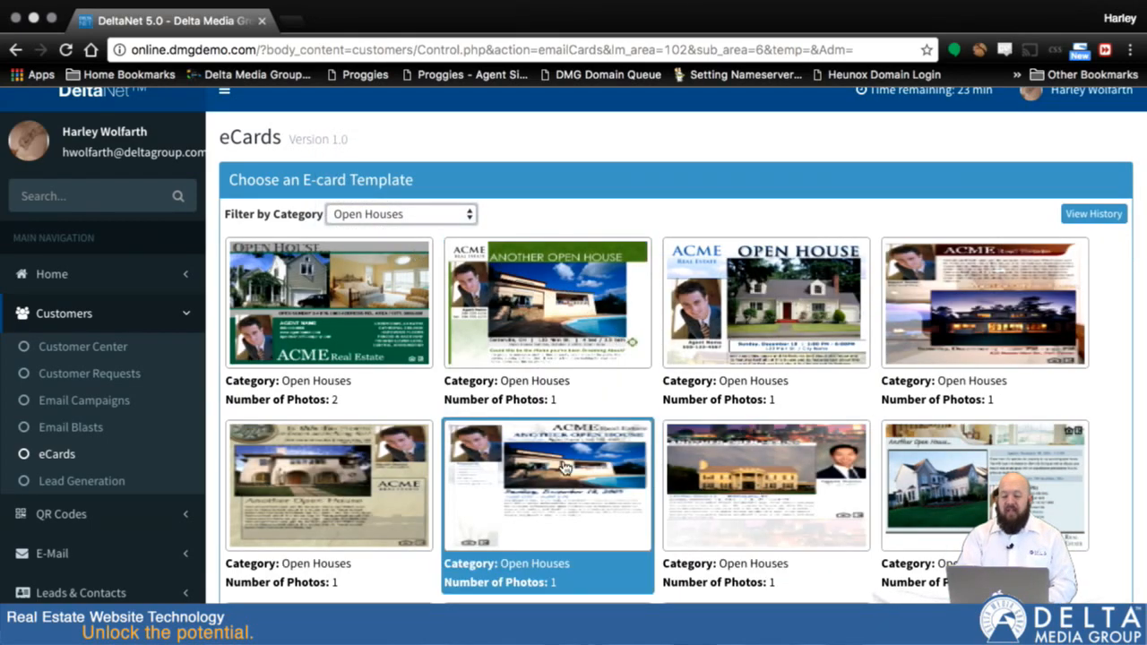
pyautogui.scroll(-4, 770, 493)
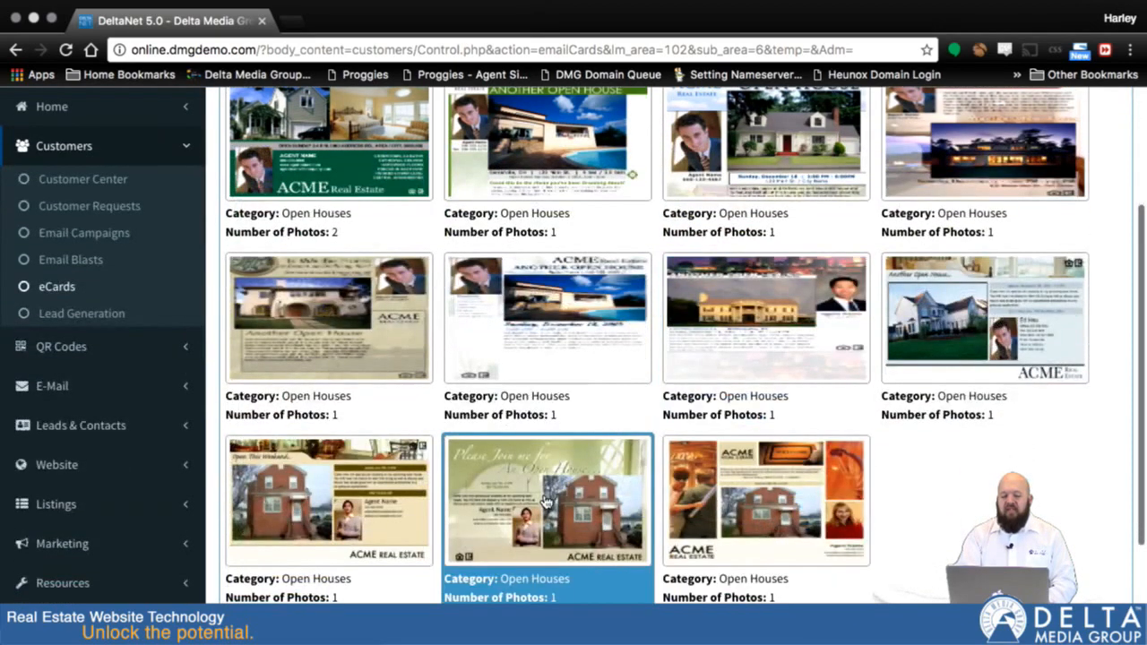
pyautogui.click(545, 500)
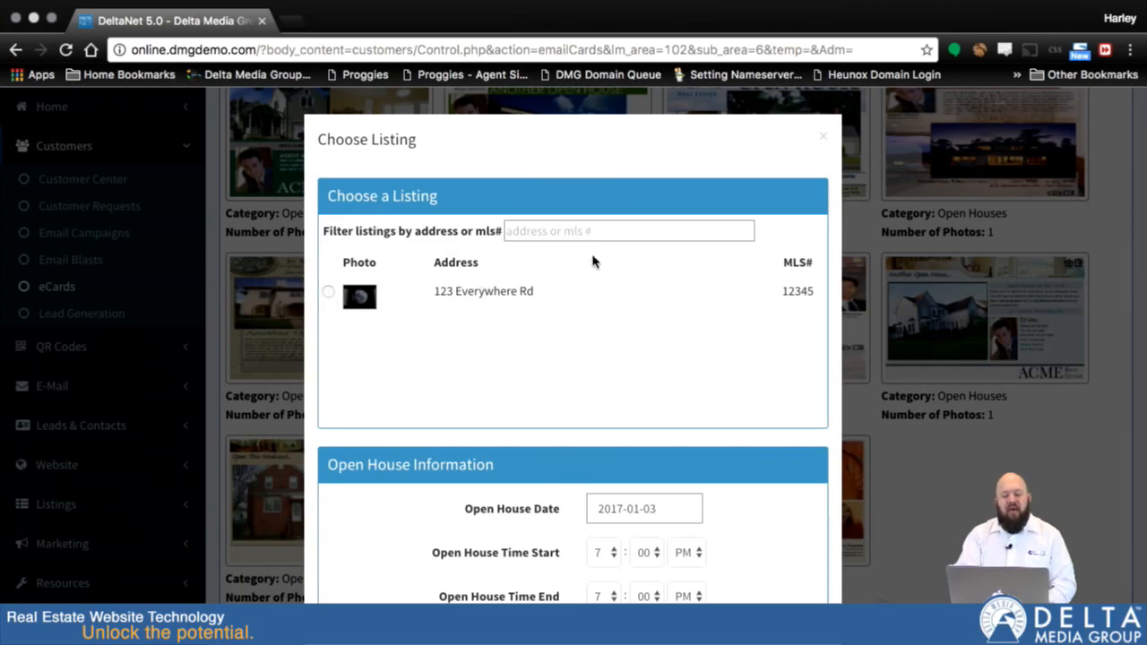
# Step: Look over the open house date and time options, select the Everywhere Rd listing, and preview the e-card
pyautogui.click(569, 230)
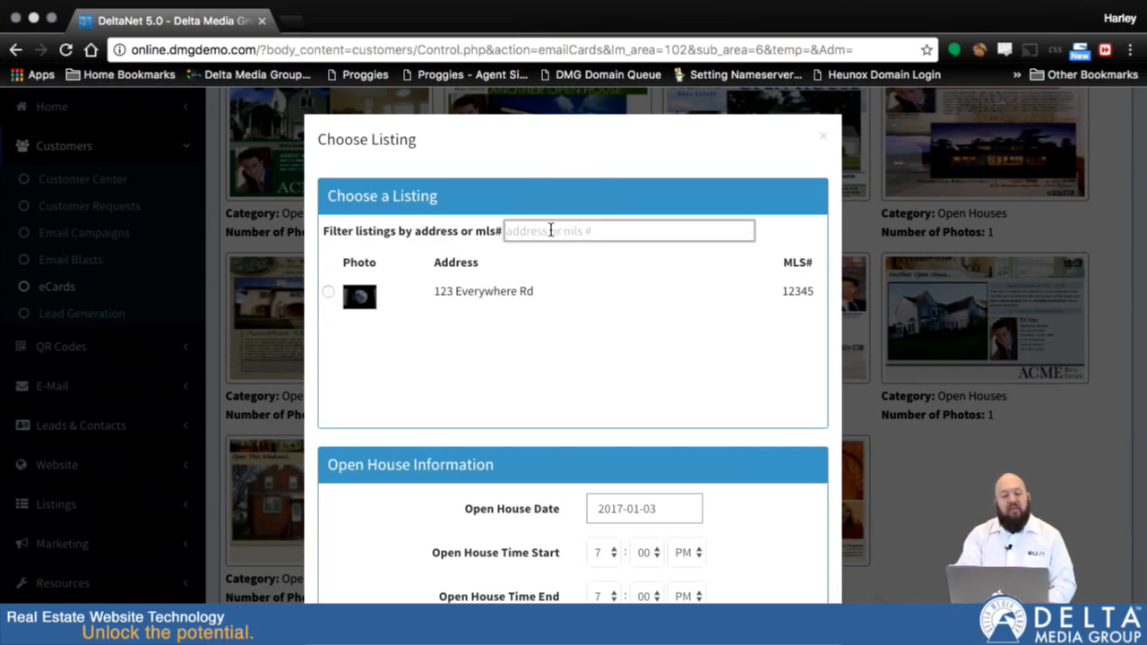
pyautogui.scroll(-3, 558, 404)
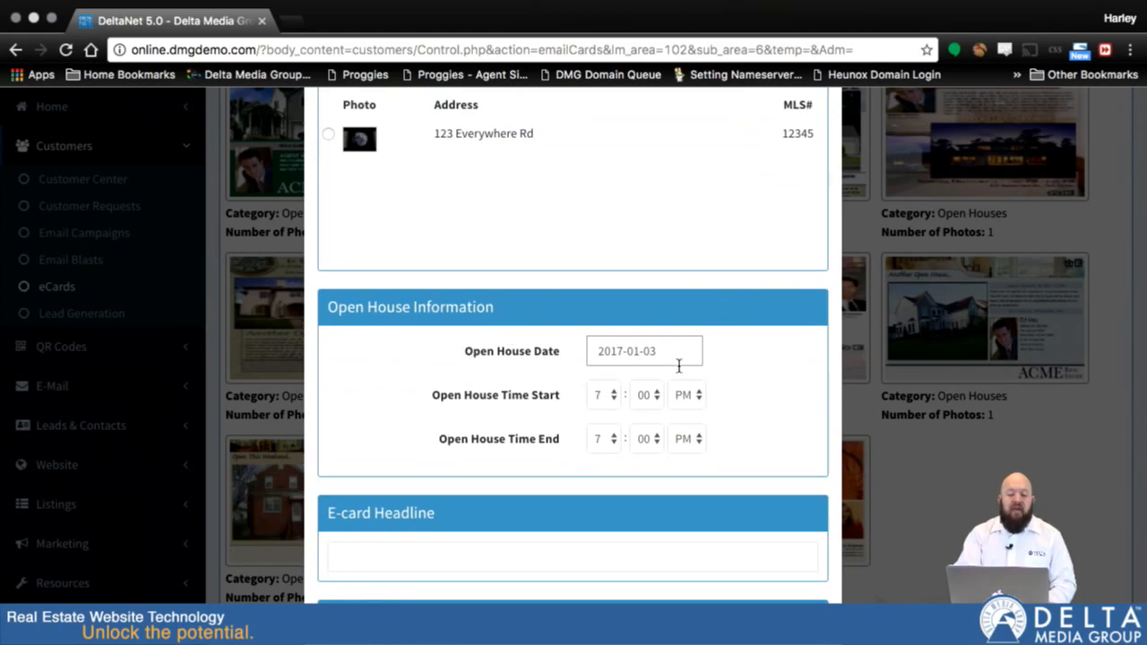
pyautogui.click(613, 401)
pyautogui.click(547, 431)
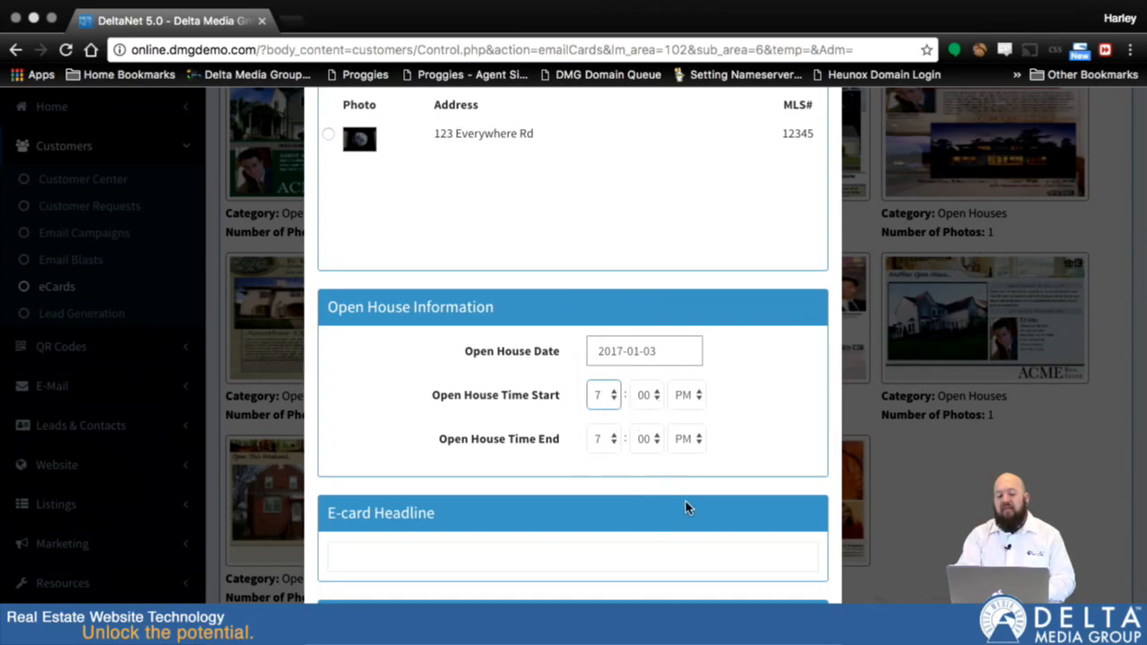
pyautogui.scroll(2, 687, 510)
pyautogui.click(328, 293)
pyautogui.scroll(-4, 645, 422)
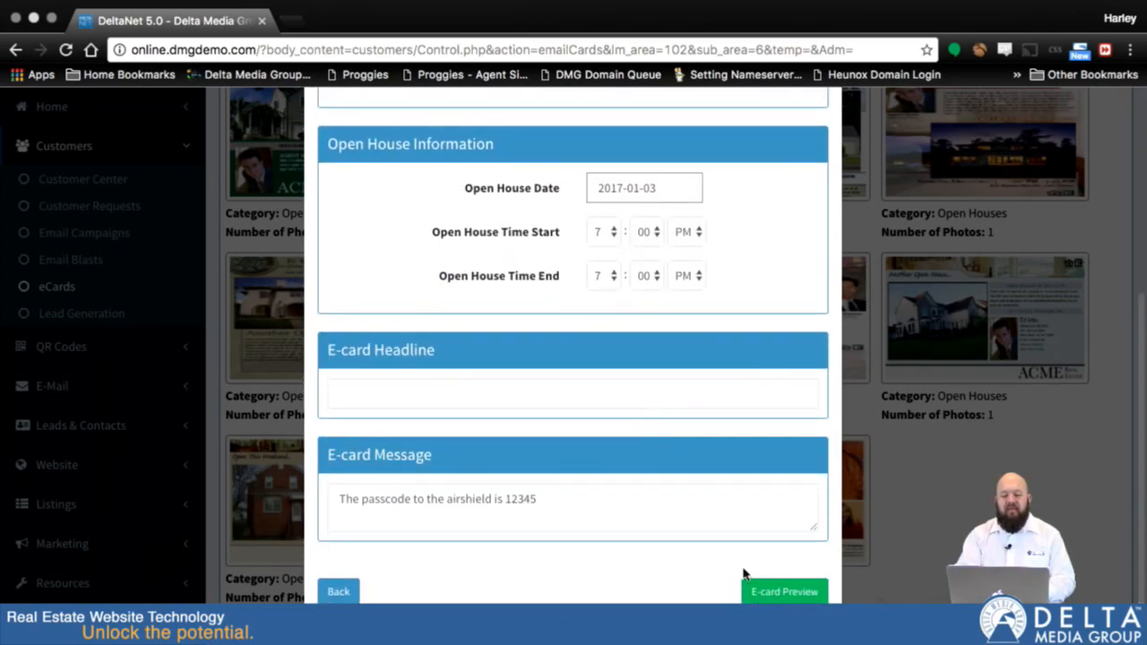
pyautogui.click(769, 588)
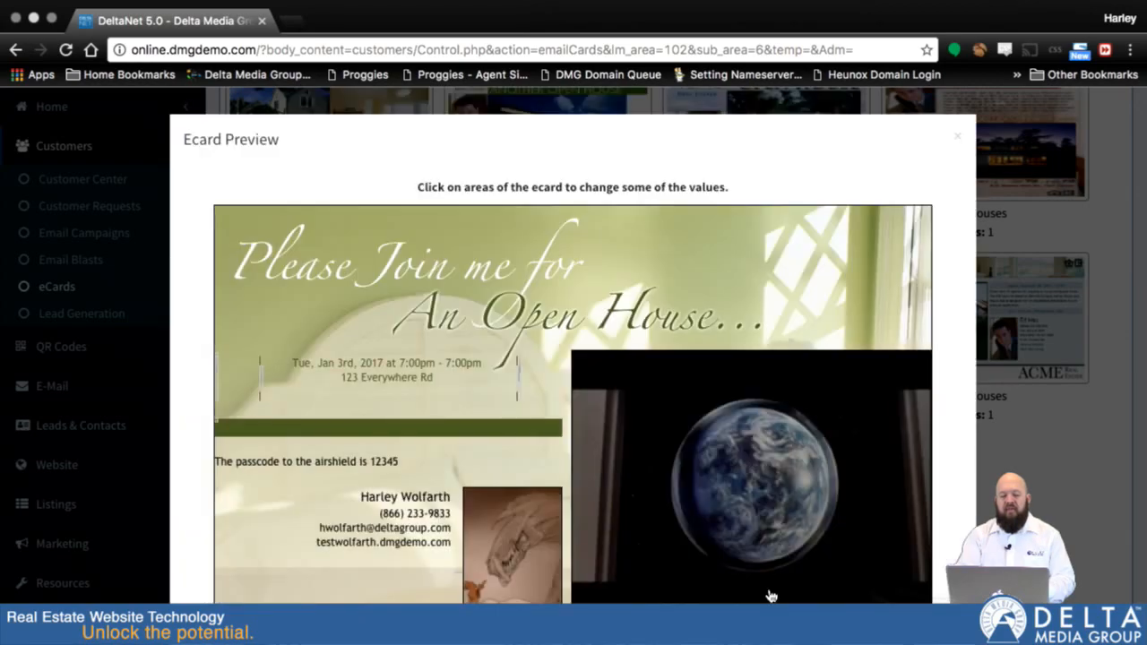
# Step: Review the open house e-card preview, open the photo choice for the listing picture, and go back to the listing selection
pyautogui.scroll(-3, 836, 329)
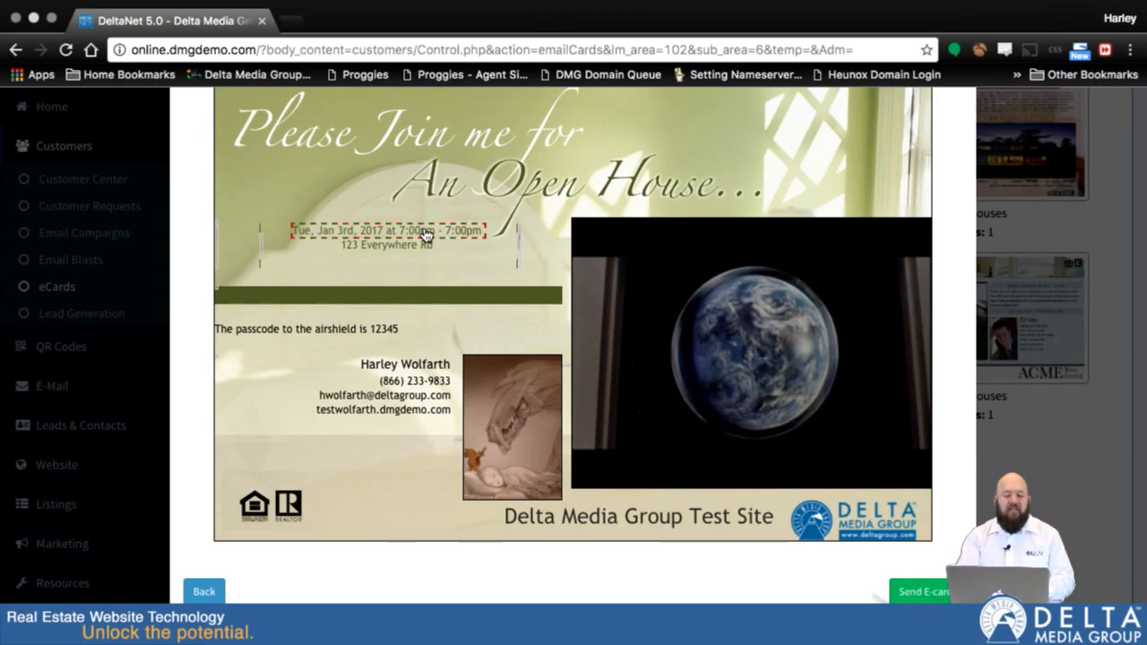
pyautogui.scroll(3, 427, 234)
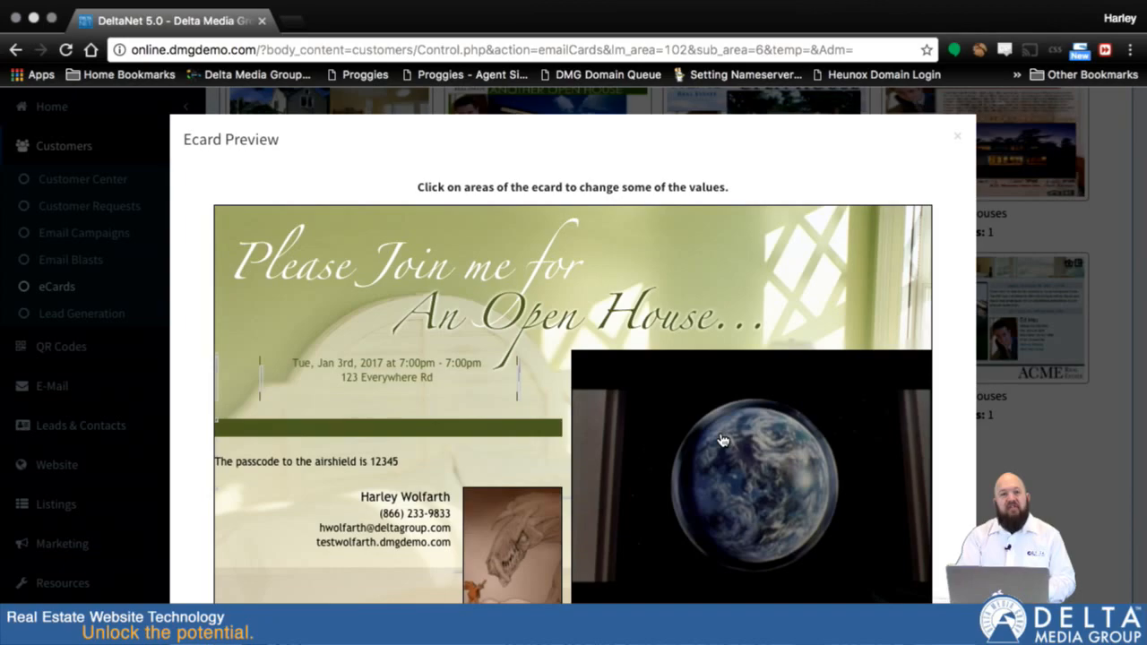
pyautogui.click(768, 496)
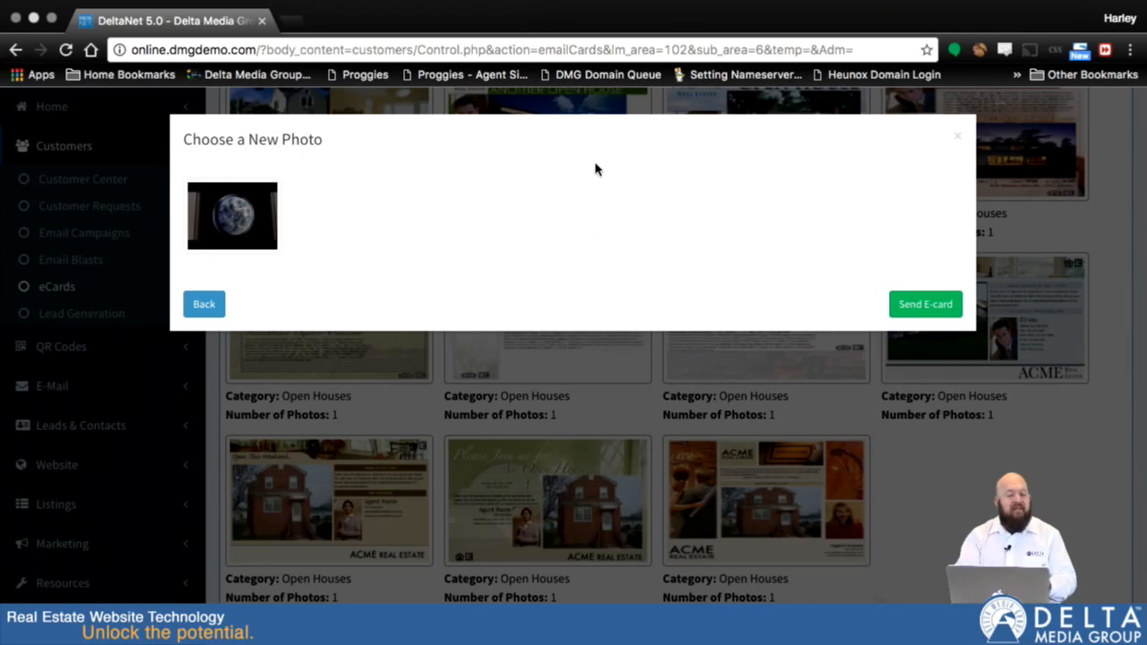
pyautogui.click(203, 304)
# Step: Preview the open house e-card without choosing a listing, and proceed to its sending options to look them over
pyautogui.scroll(-5, 679, 451)
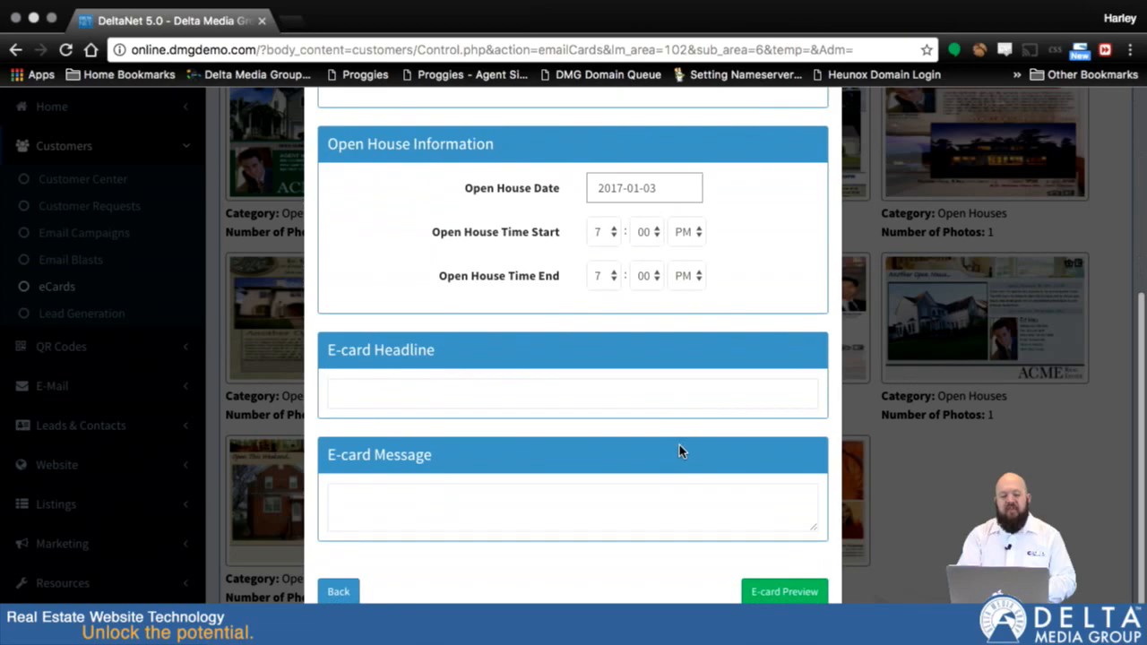
pyautogui.click(778, 593)
pyautogui.scroll(-3, 776, 596)
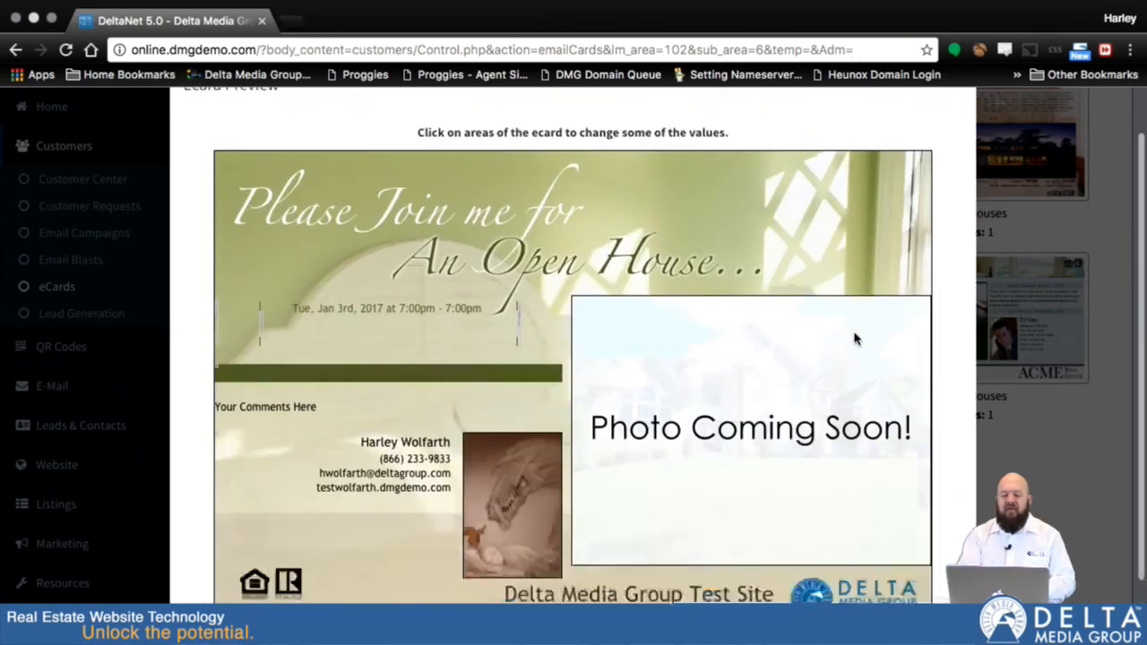
pyautogui.click(932, 597)
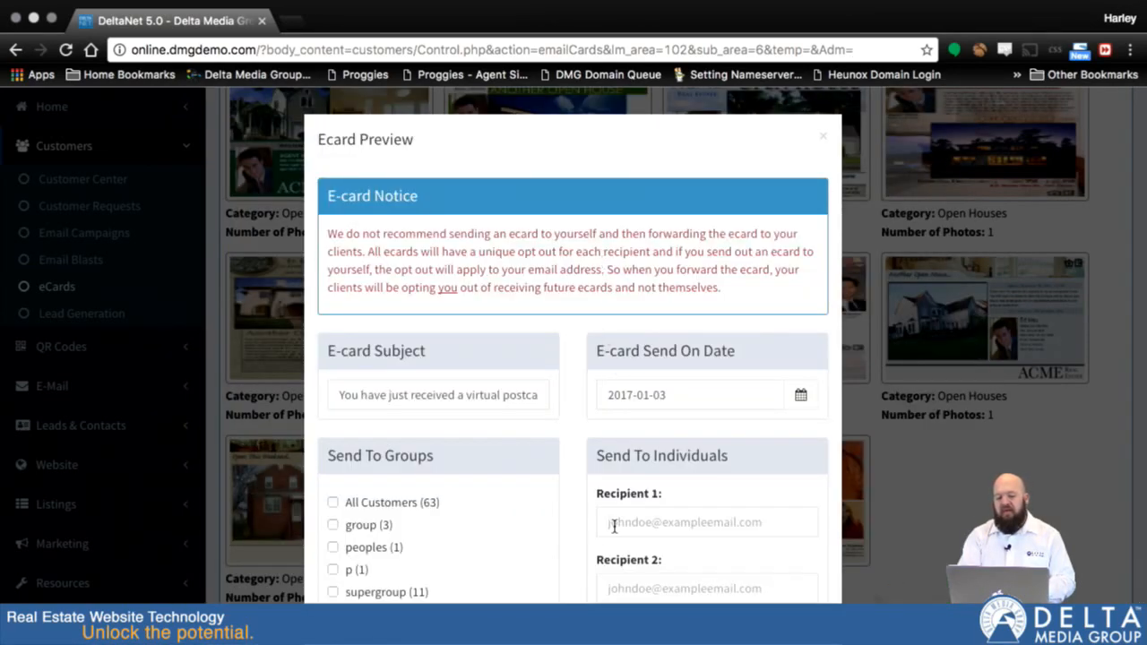
pyautogui.scroll(-3, 566, 515)
pyautogui.scroll(-3, 564, 515)
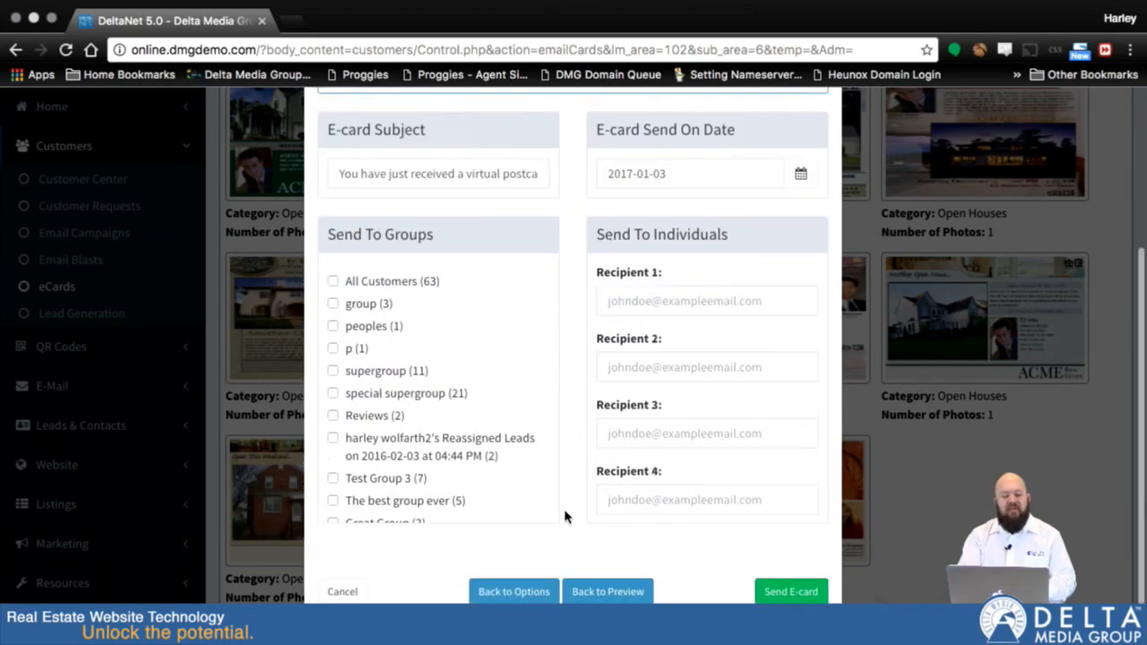
pyautogui.scroll(5, 683, 158)
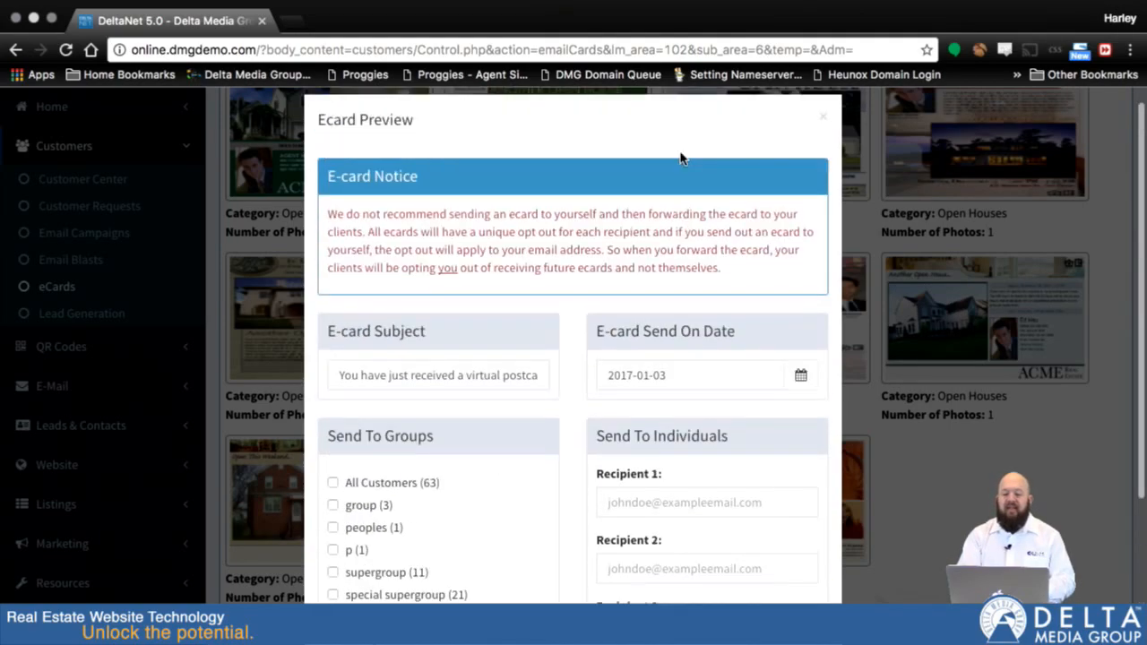
# Step: Close the open house sending options, filter the e-card templates to the Holidays category, and choose the Happy St Patricks Day template
pyautogui.click(824, 137)
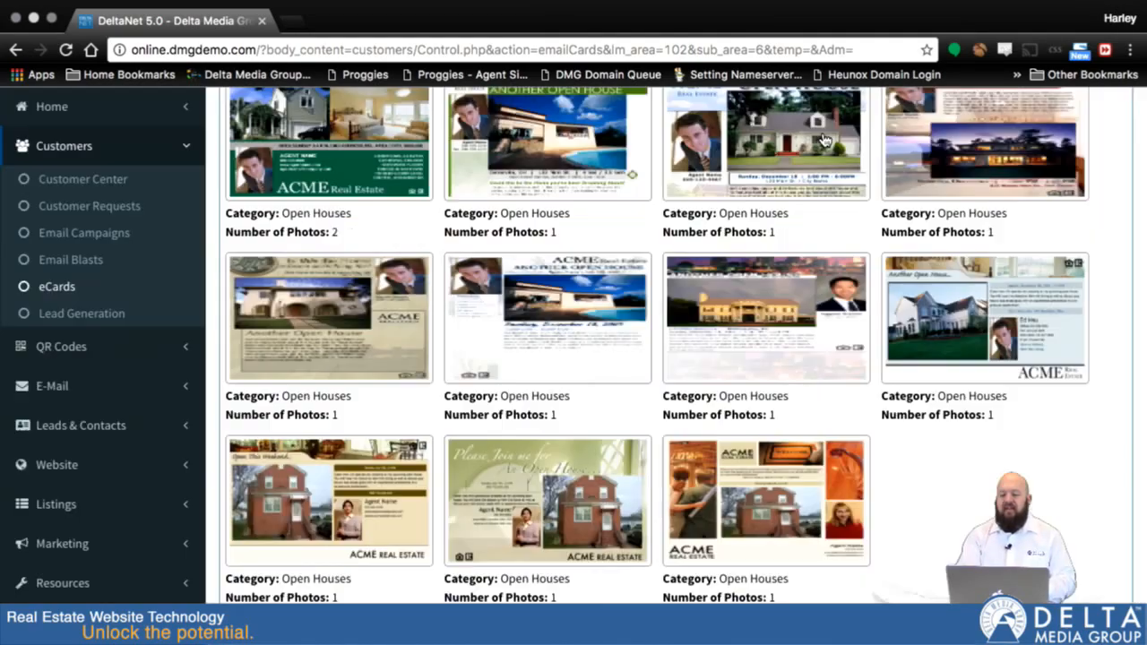
pyautogui.scroll(3, 555, 289)
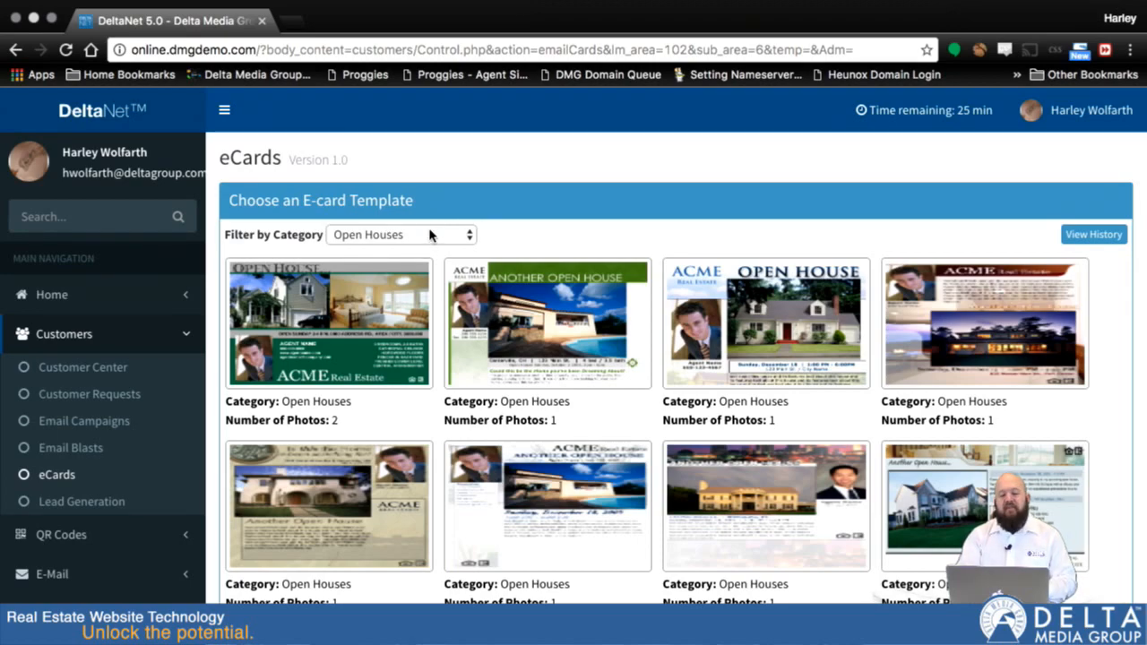
pyautogui.click(429, 235)
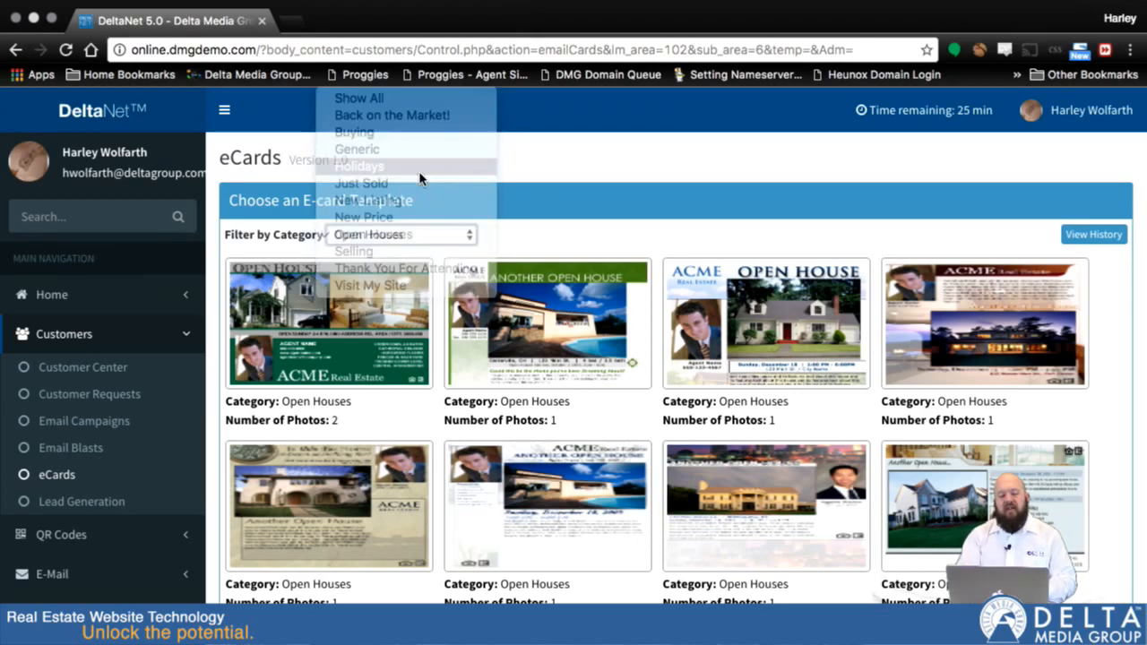
pyautogui.click(419, 168)
pyautogui.scroll(-3, 711, 473)
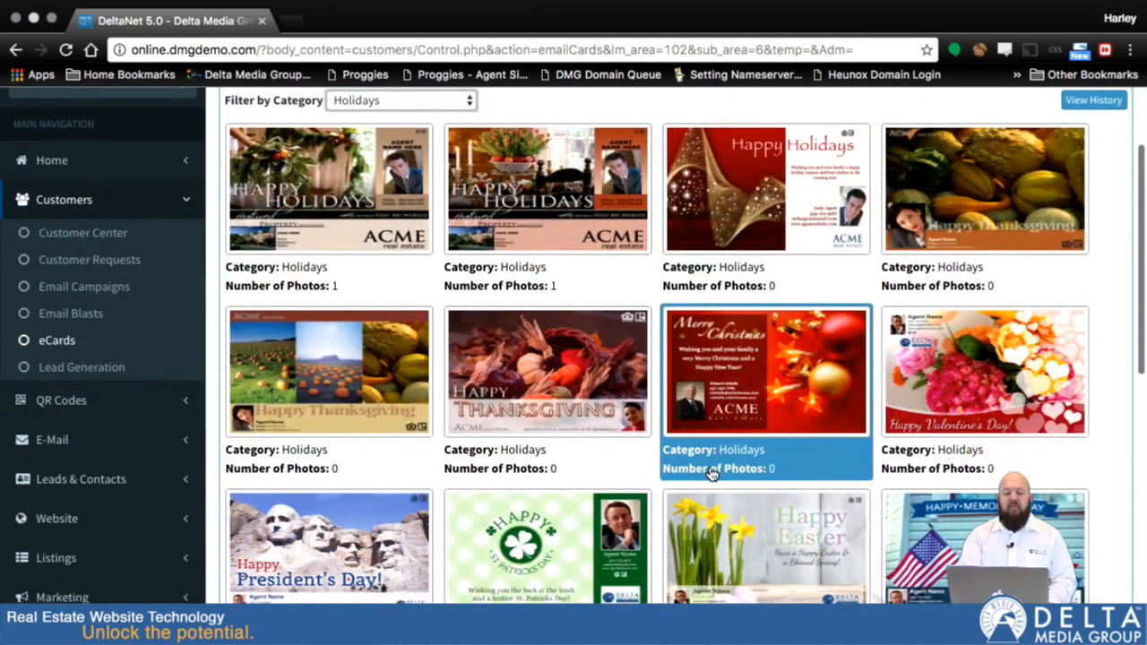
pyautogui.scroll(-4, 711, 473)
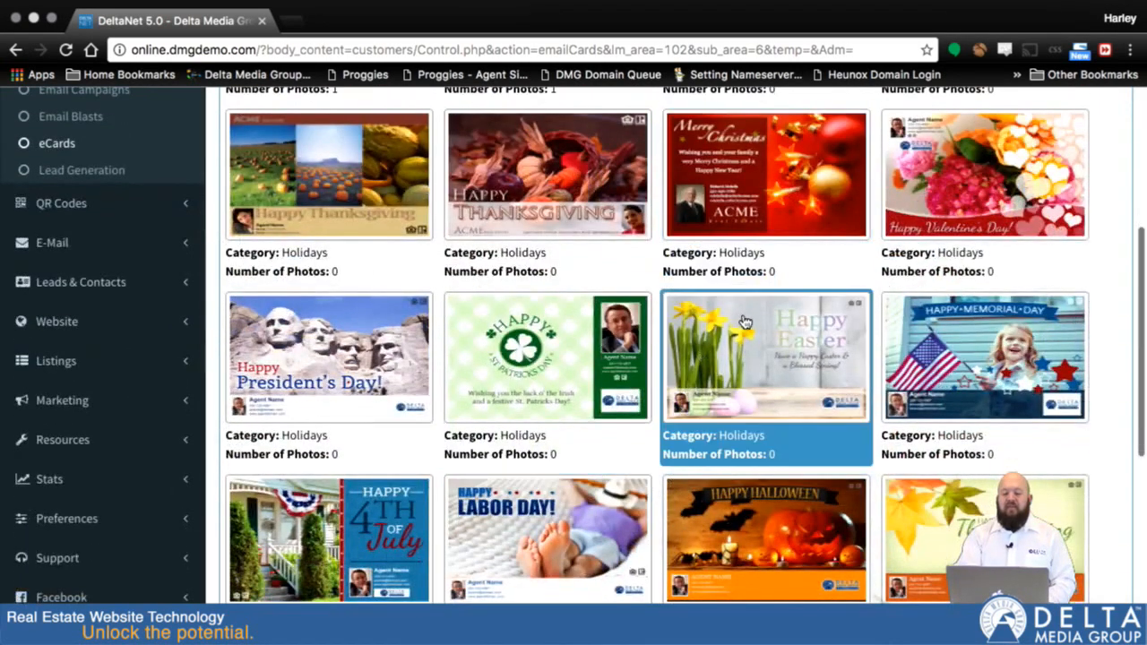
pyautogui.click(527, 374)
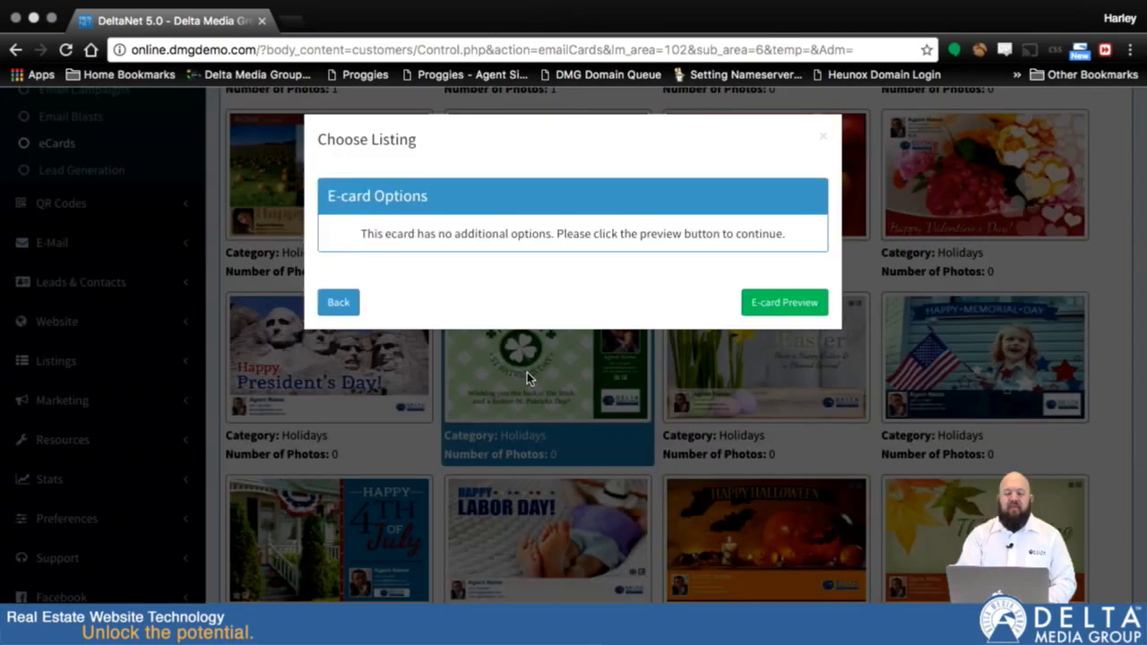
# Step: Preview the St Patricks Day e-card and look over its greeting, agent photo, contact details and company logo
pyautogui.click(764, 306)
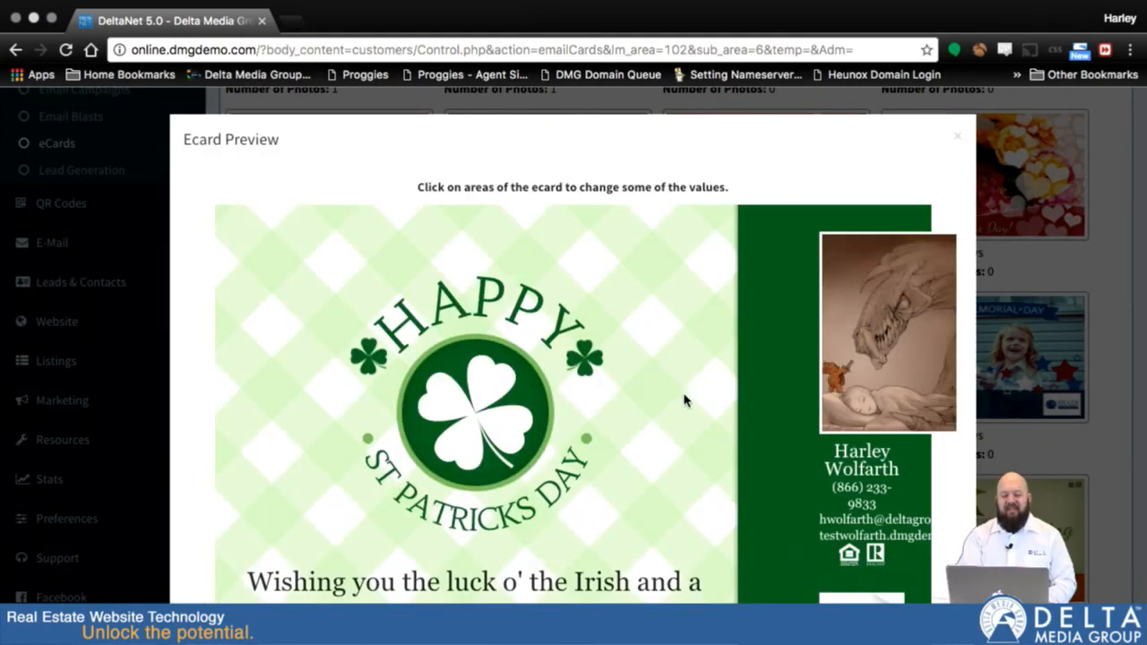
pyautogui.scroll(-3, 684, 400)
pyautogui.scroll(1, 763, 366)
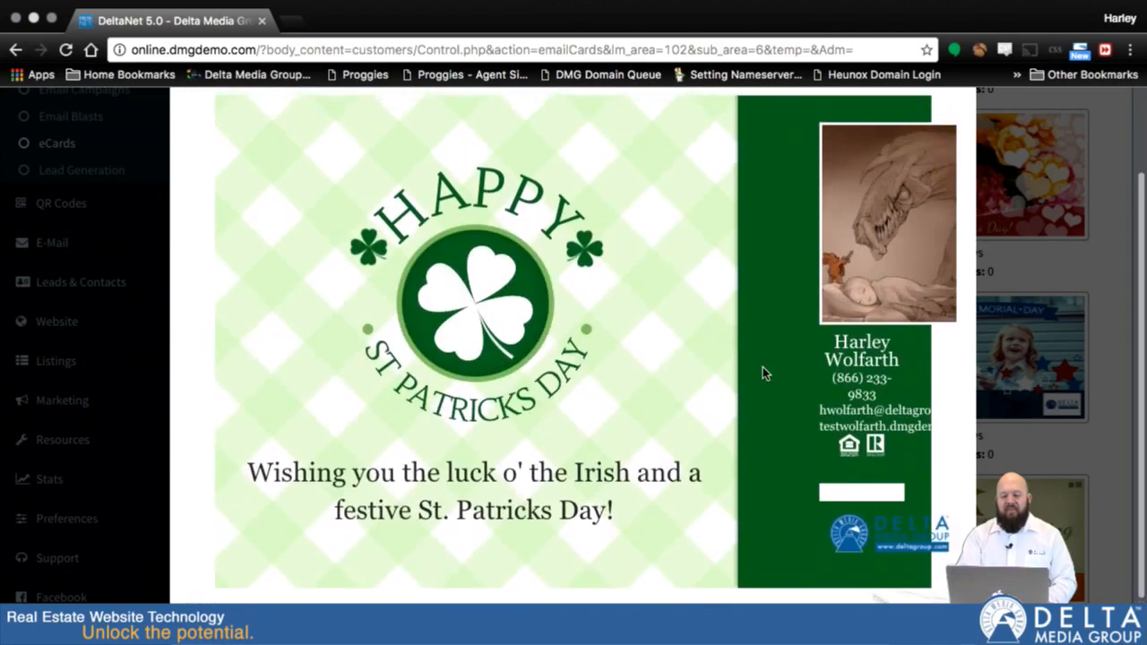
pyautogui.scroll(2, 789, 364)
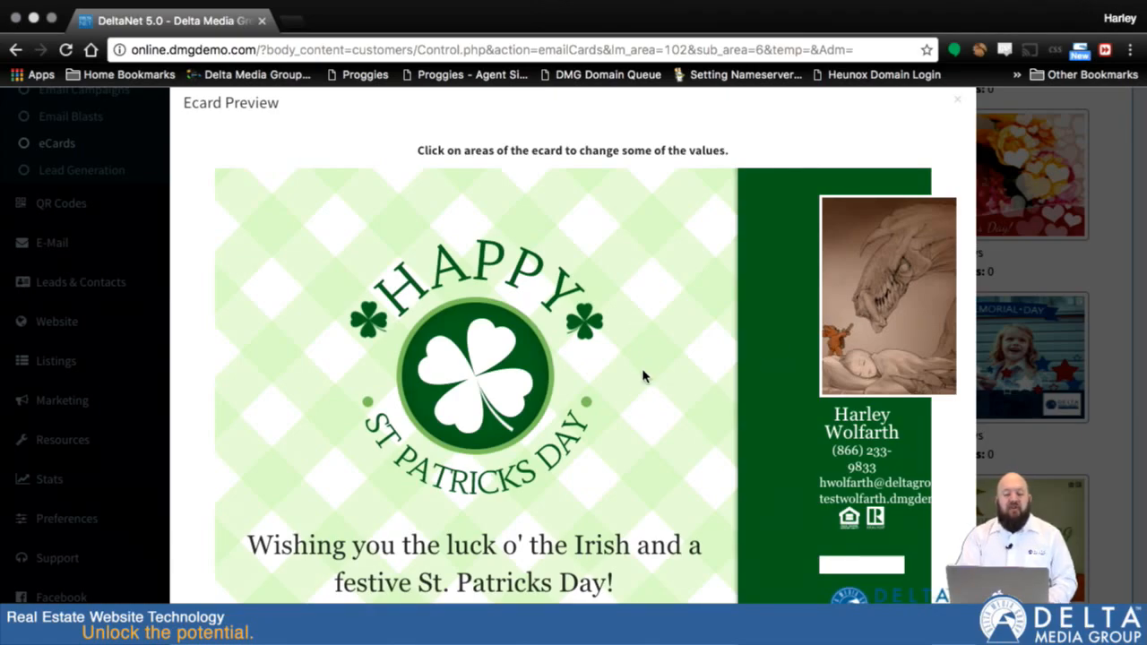
pyautogui.scroll(-3, 643, 377)
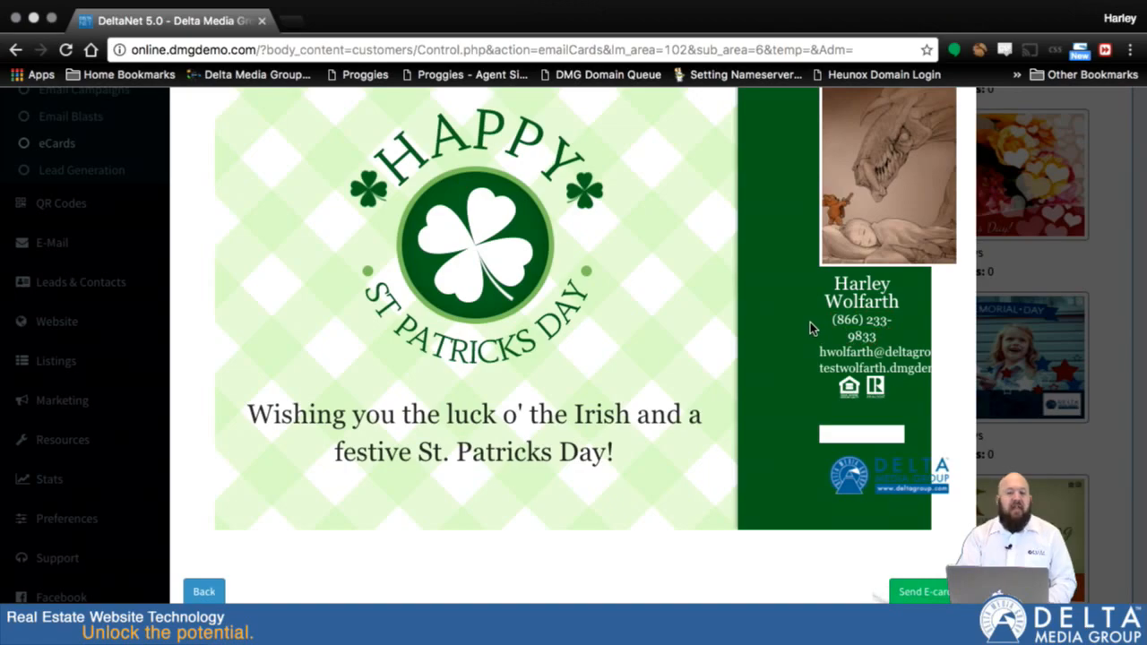
pyautogui.scroll(3, 791, 291)
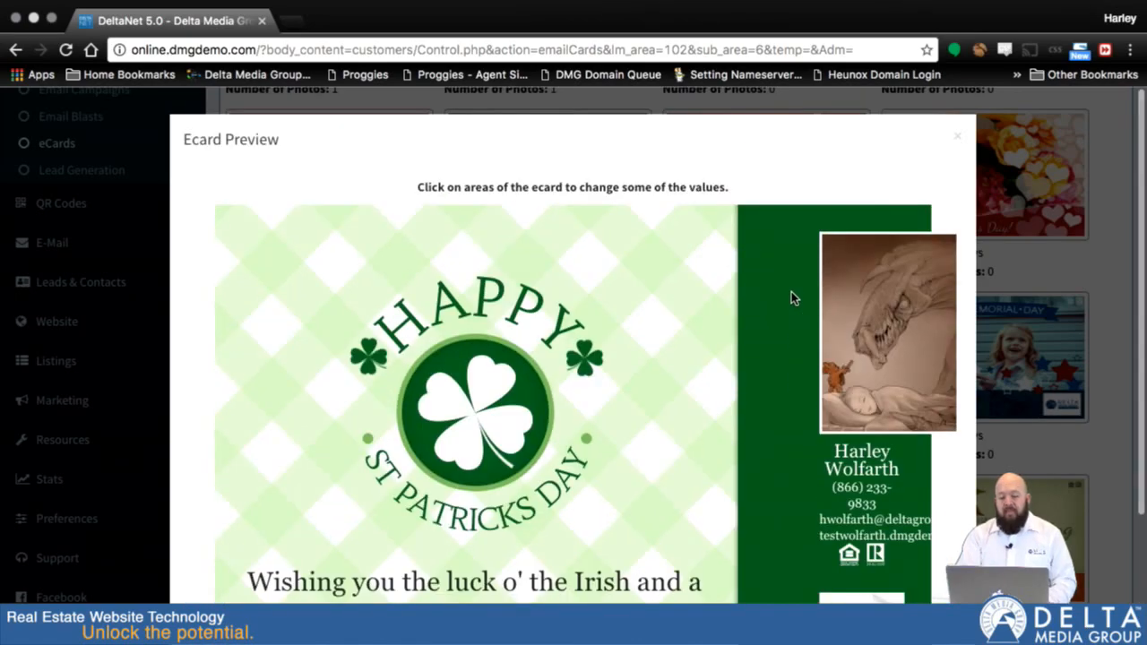
pyautogui.scroll(-3, 791, 291)
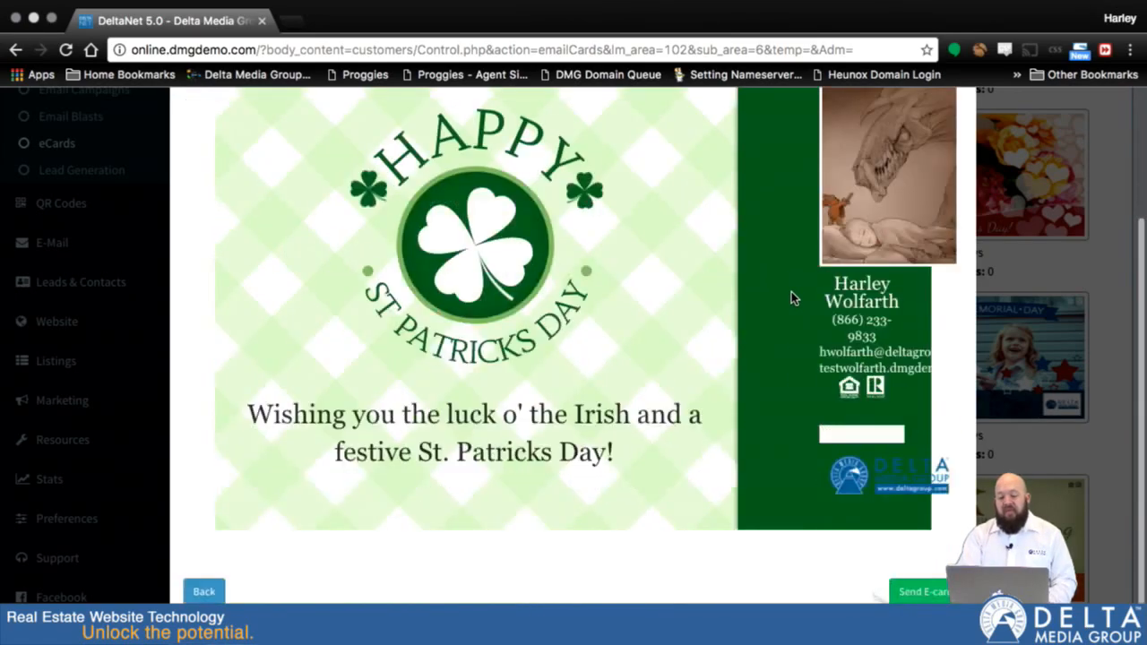
# Step: Proceed to the St Patricks Day e-card's sending options, look over the groups and individual recipient fields, and close them
pyautogui.click(929, 585)
pyautogui.scroll(-2, 775, 531)
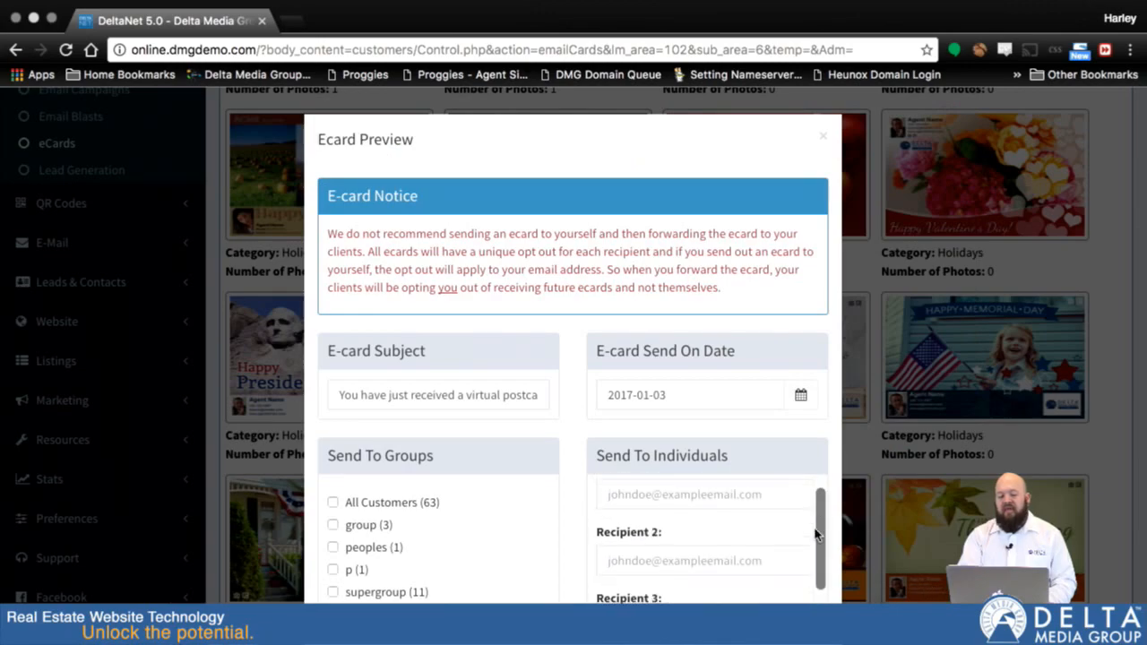
pyautogui.scroll(-1, 838, 521)
pyautogui.scroll(-2, 768, 450)
pyautogui.scroll(2, 672, 364)
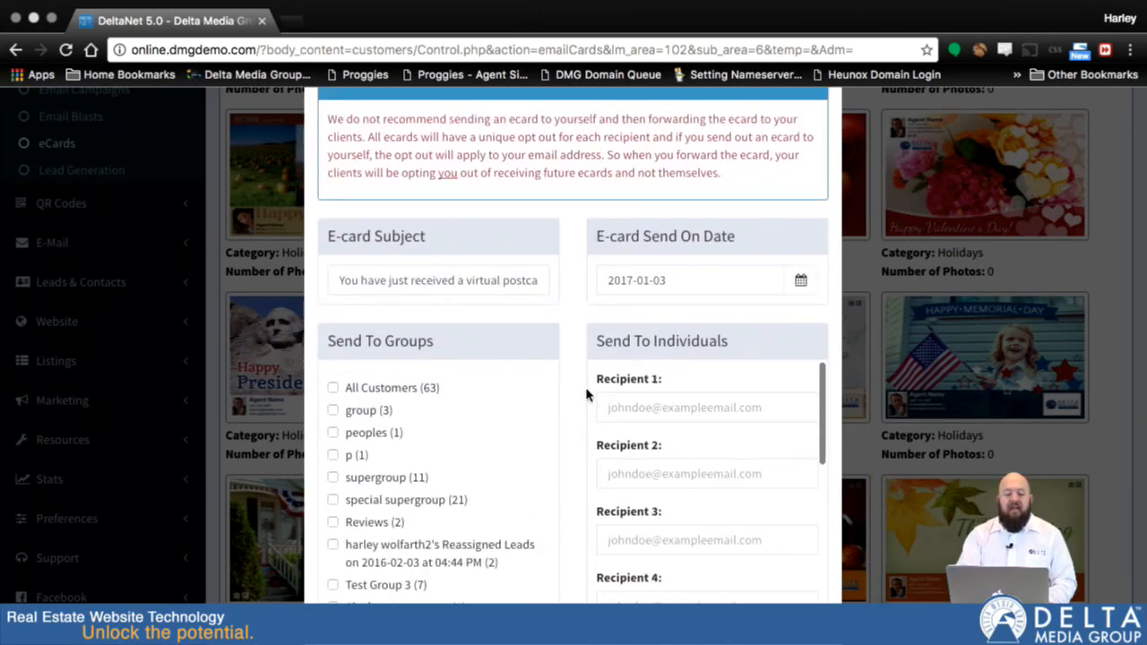
pyautogui.click(685, 397)
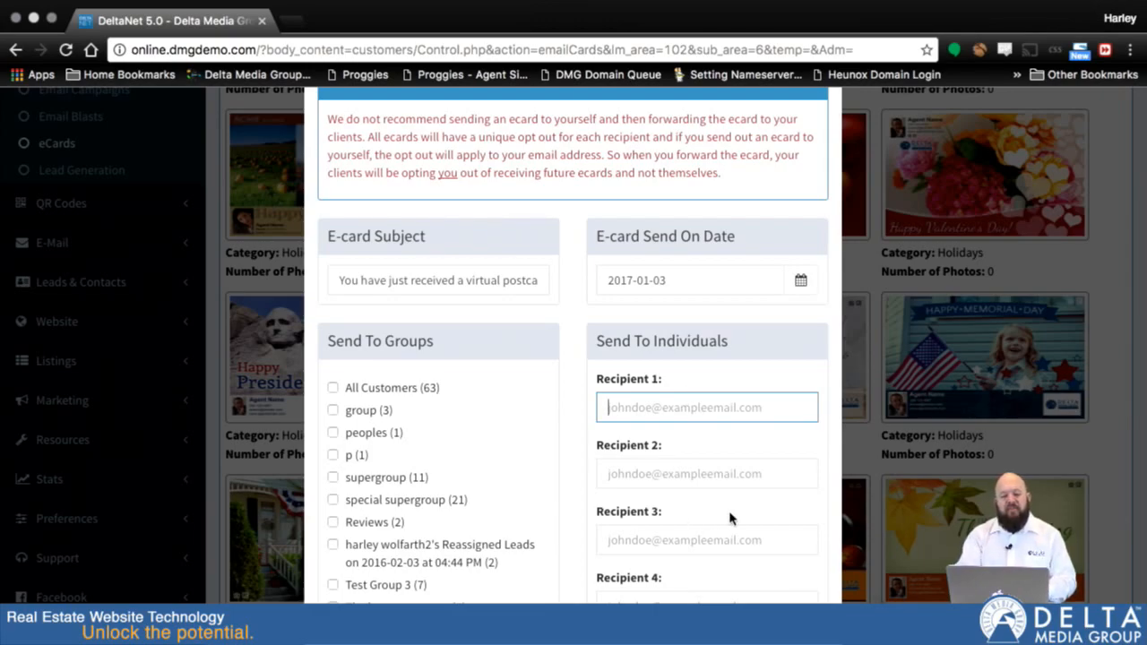
pyautogui.scroll(-3, 729, 516)
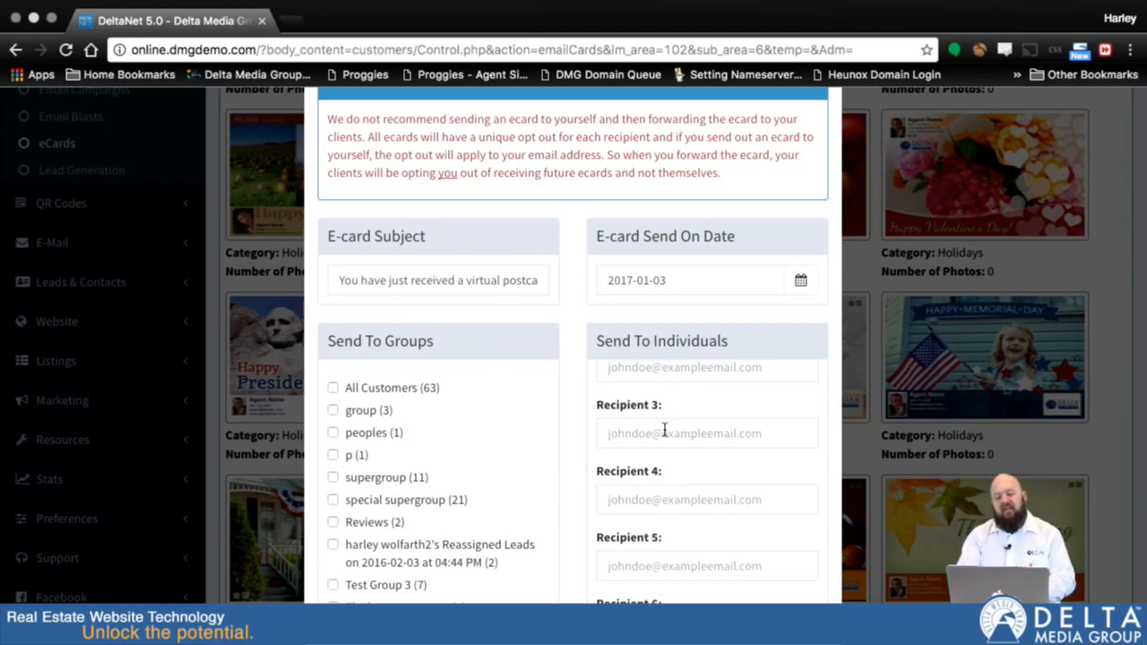
pyautogui.scroll(-6, 617, 522)
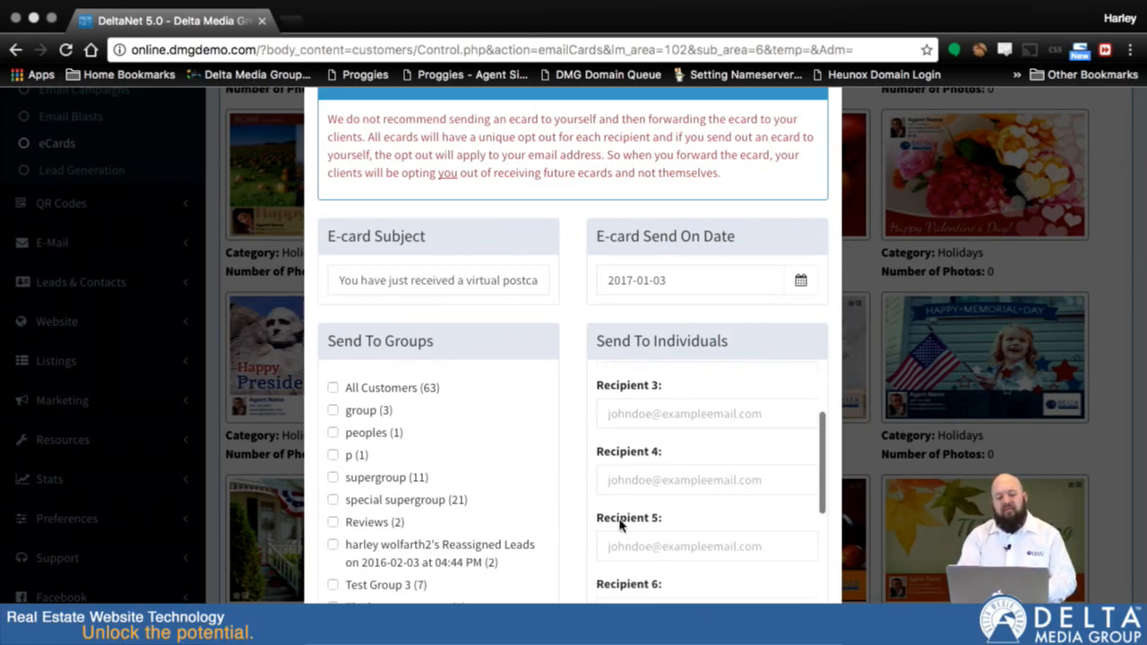
pyautogui.scroll(10, 618, 524)
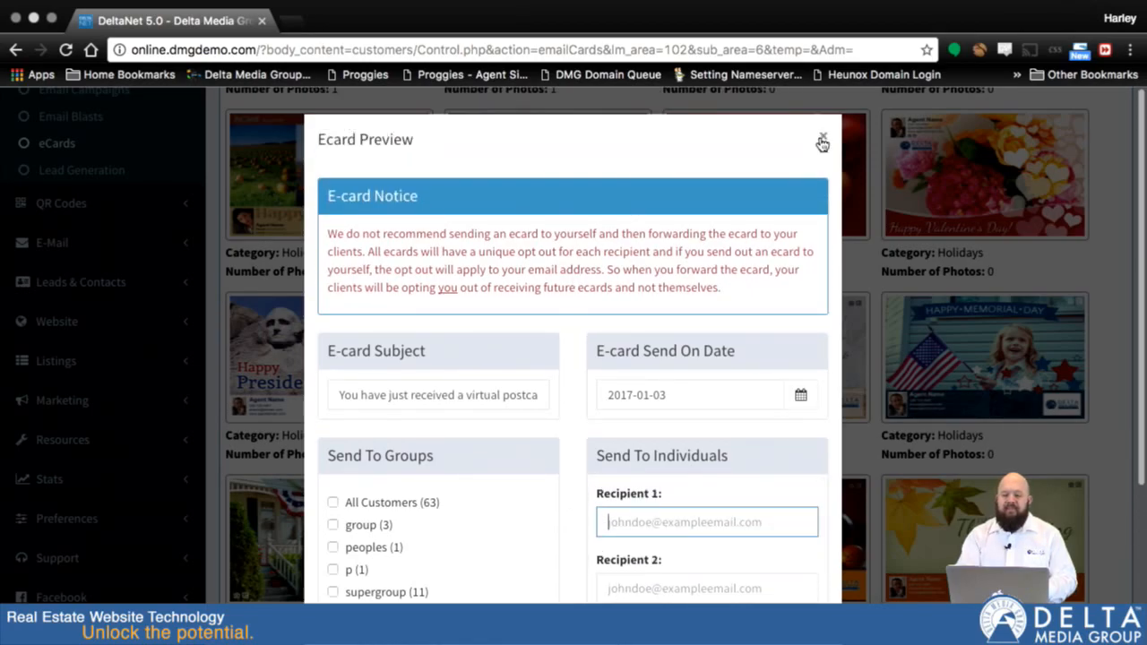
pyautogui.click(819, 136)
# Step: Filter the templates to the Generic category, open a Delta template with one listing photo, and close its options
pyautogui.scroll(5, 878, 330)
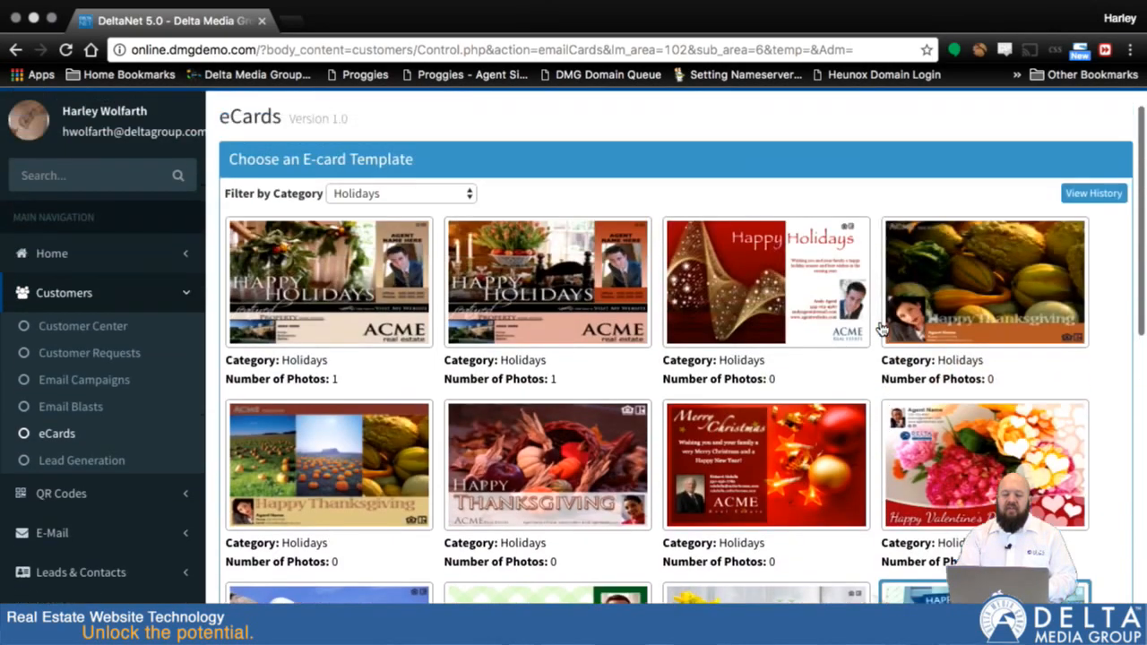
pyautogui.click(439, 235)
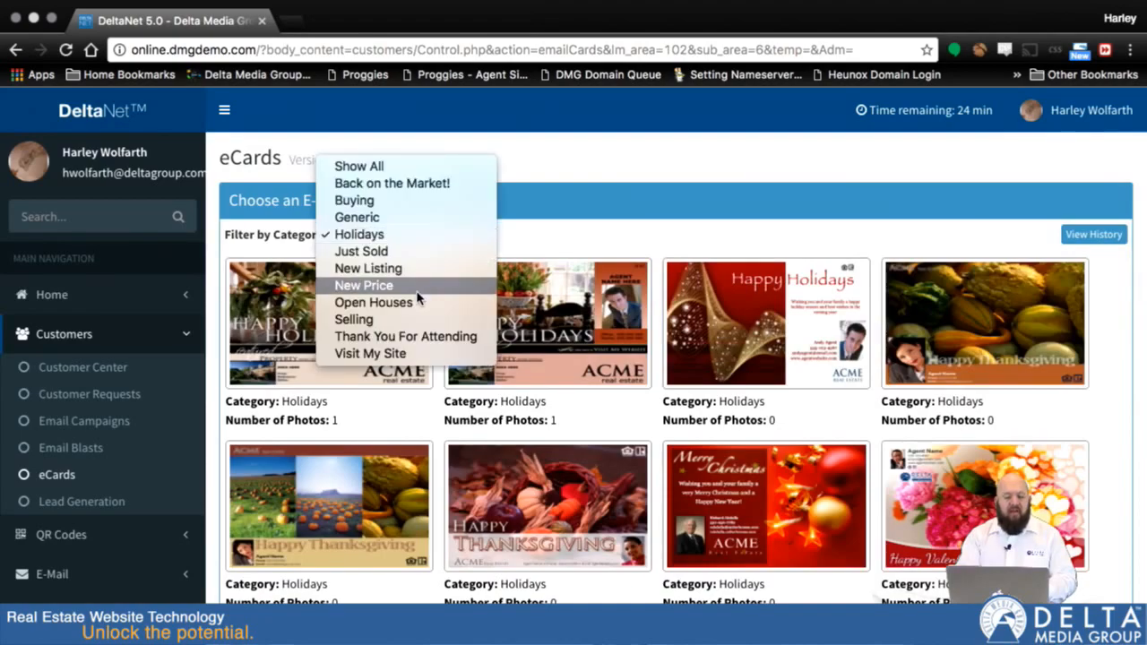
pyautogui.click(389, 220)
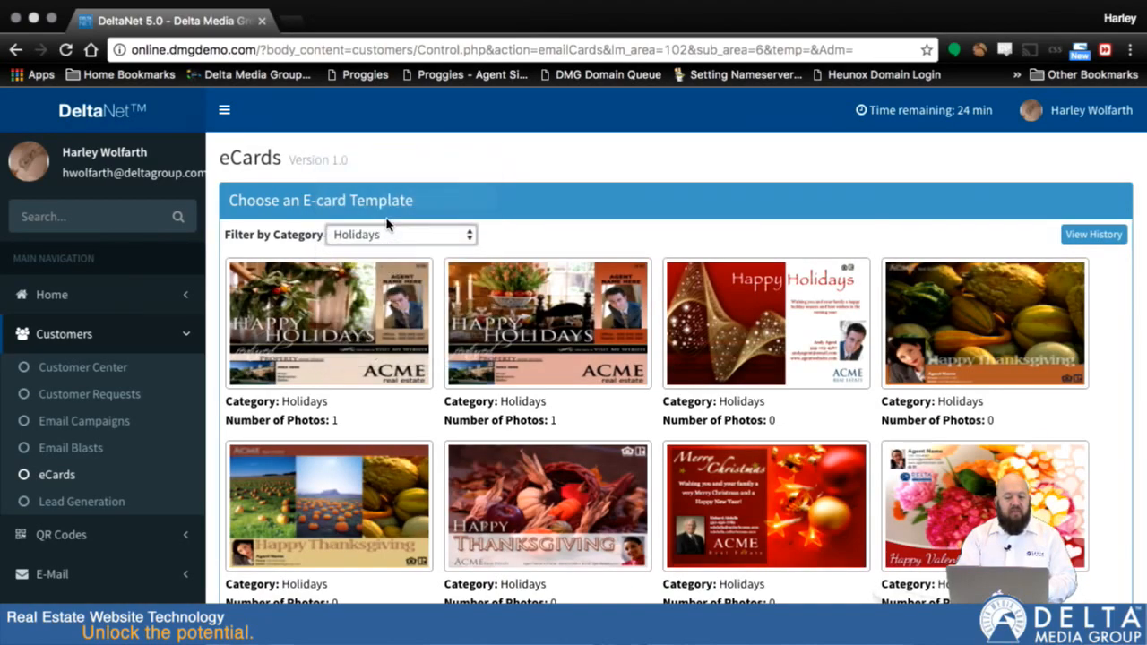
pyautogui.scroll(-5, 502, 295)
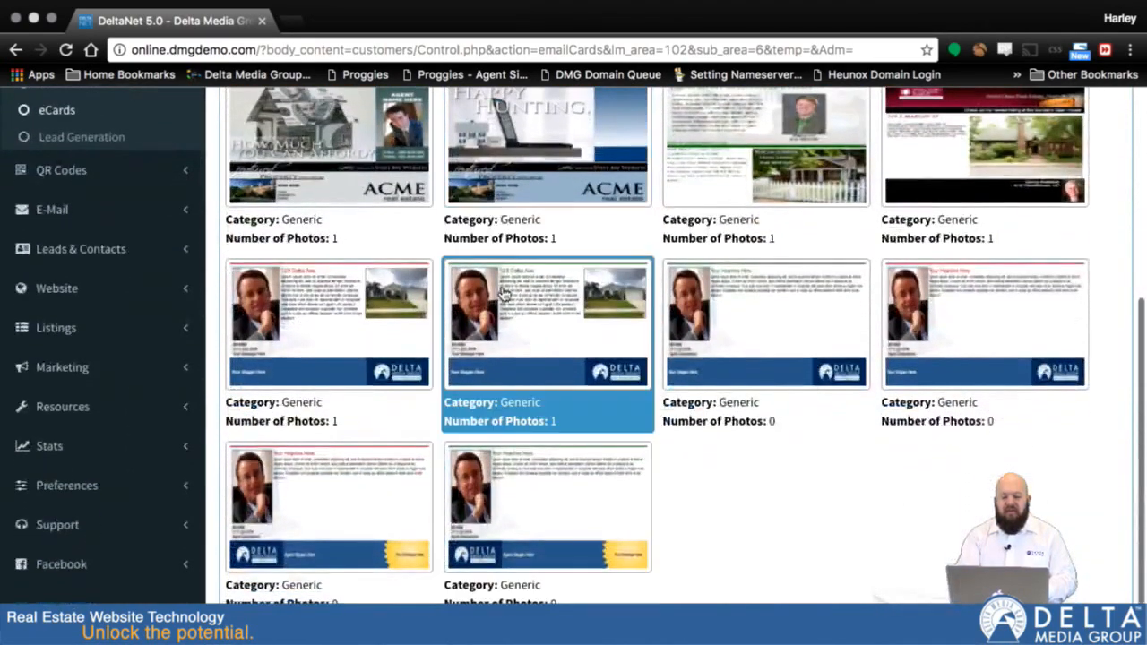
pyautogui.click(515, 309)
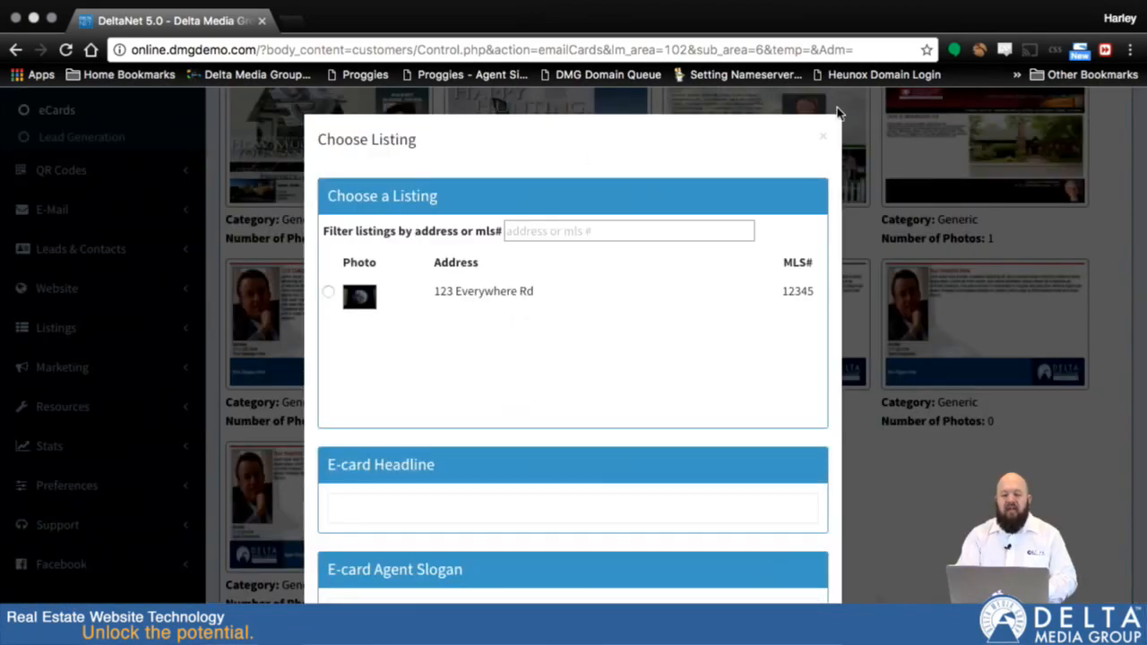
pyautogui.click(823, 136)
# Step: Open the Generic template with a red headline and no photos, look over its text fields, and preview the e-card
pyautogui.click(997, 310)
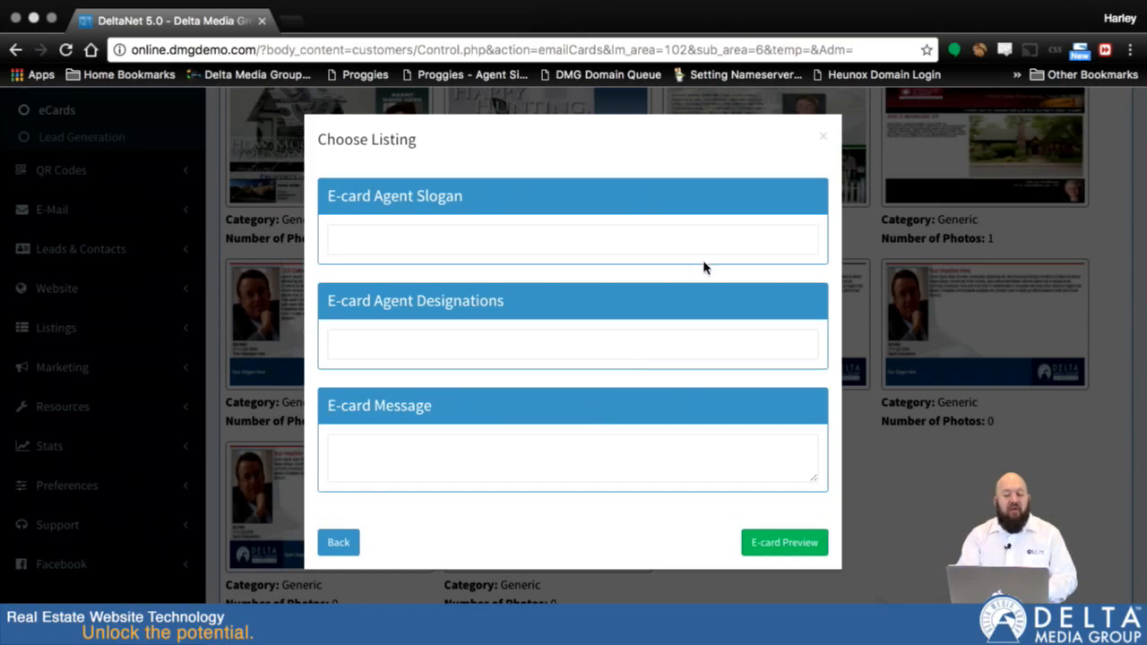
pyautogui.click(460, 238)
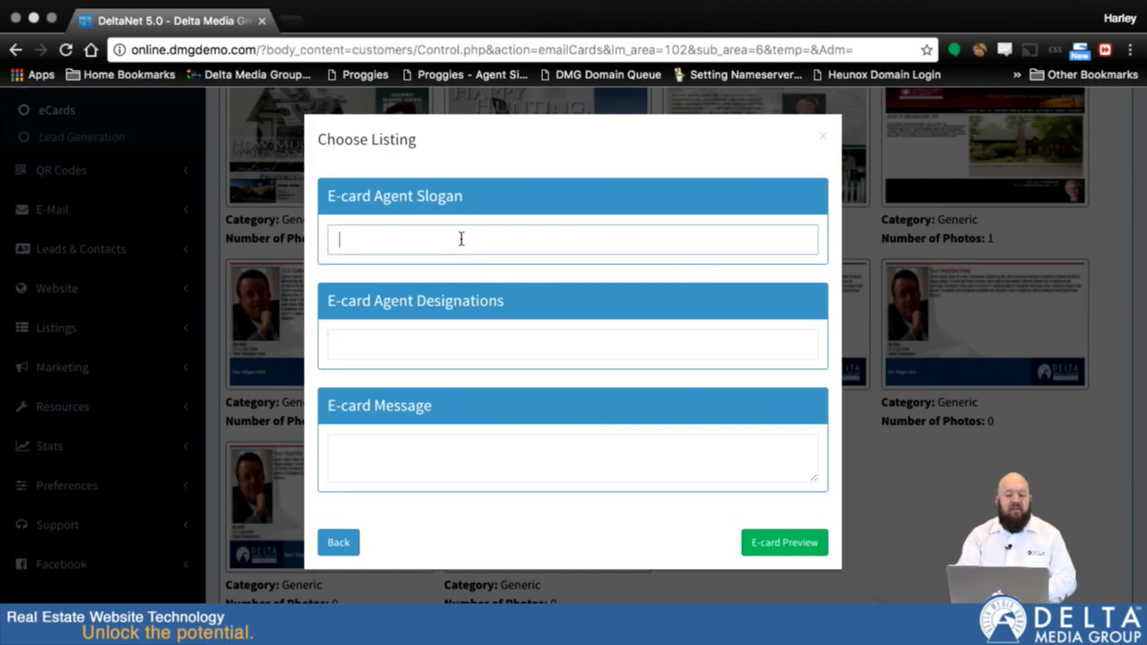
pyautogui.click(445, 339)
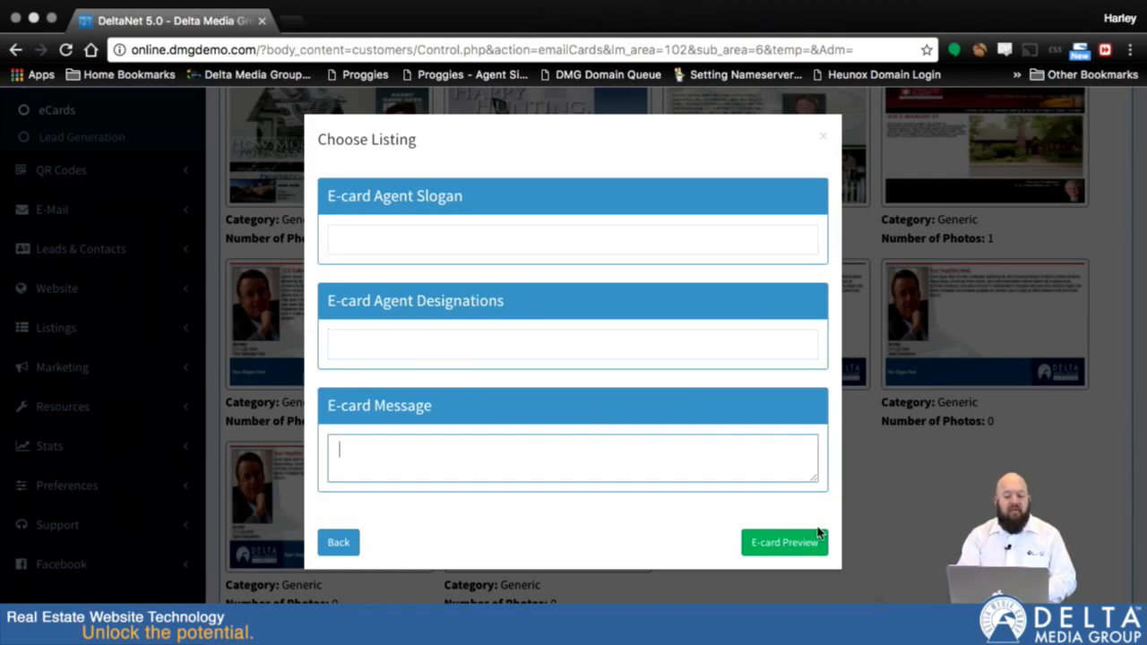
pyautogui.click(784, 542)
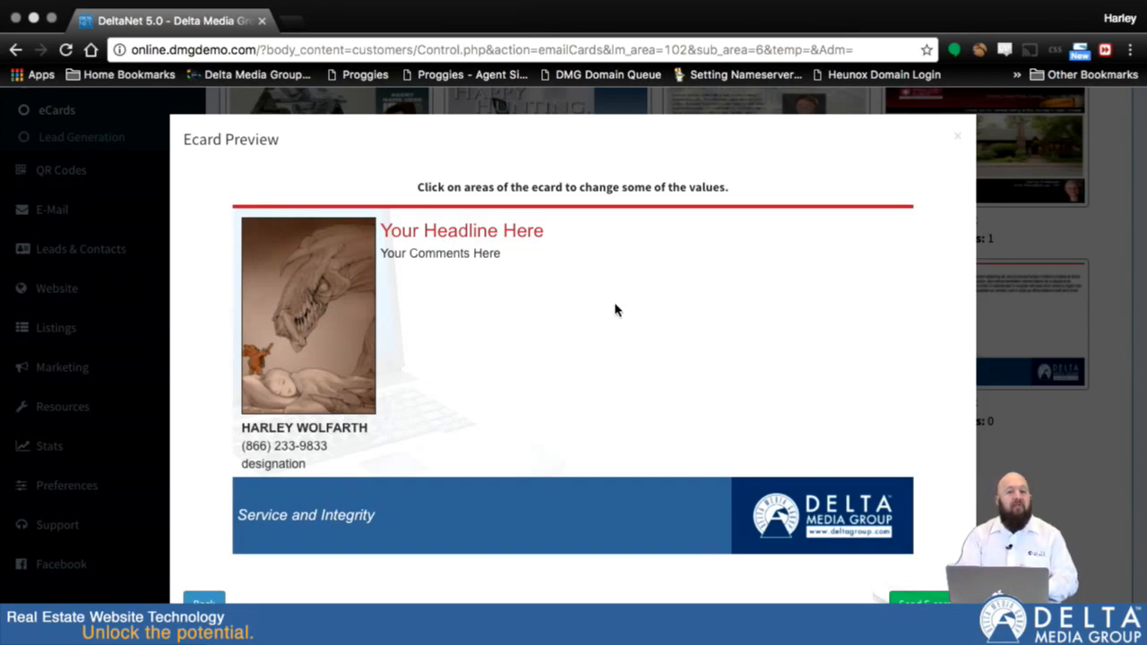
pyautogui.click(958, 136)
# Step: Open the eCard history, review the dates, MLS numbers, addresses and sent counts of past e-cards, and close it
pyautogui.scroll(4, 1119, 155)
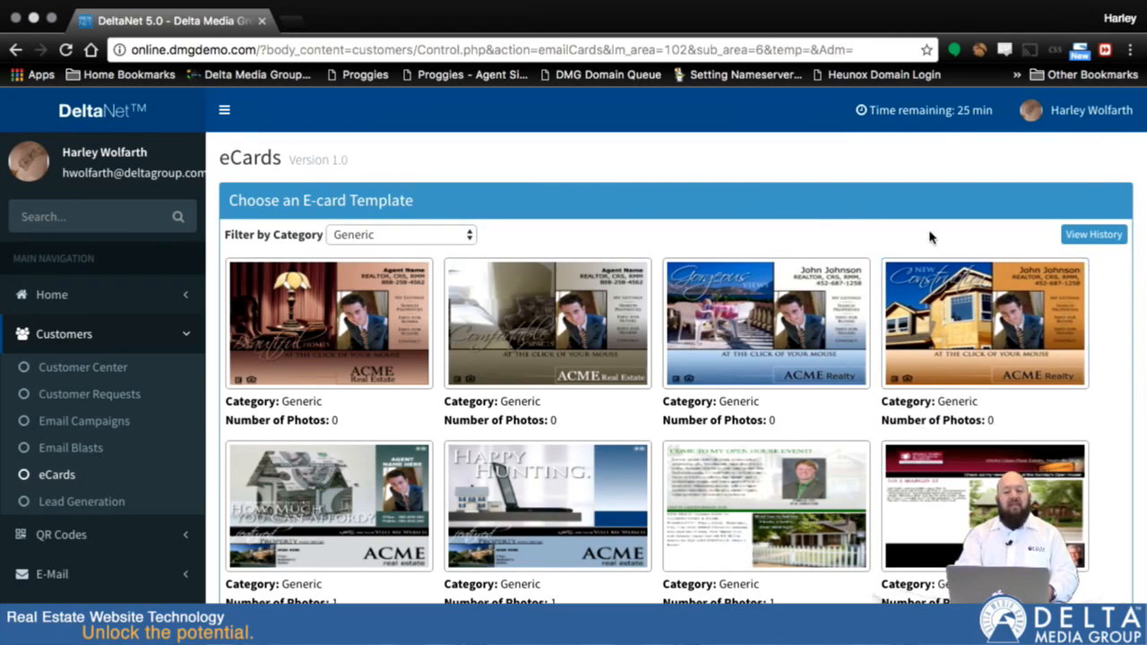
pyautogui.click(1093, 236)
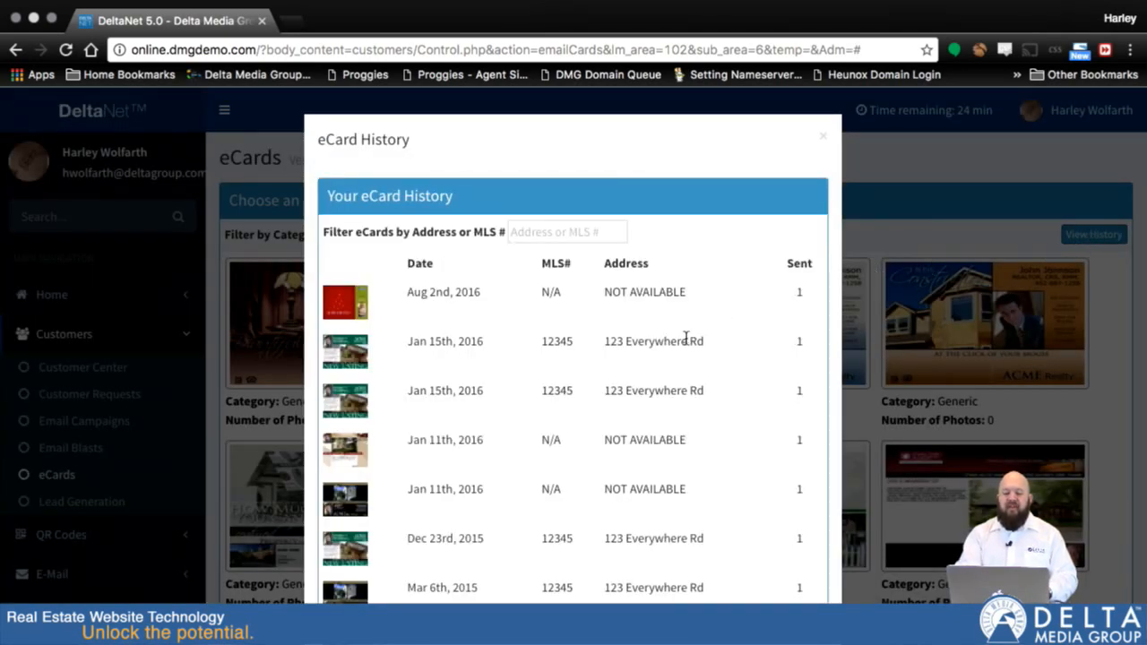
pyautogui.scroll(-5, 686, 335)
pyautogui.scroll(5, 687, 337)
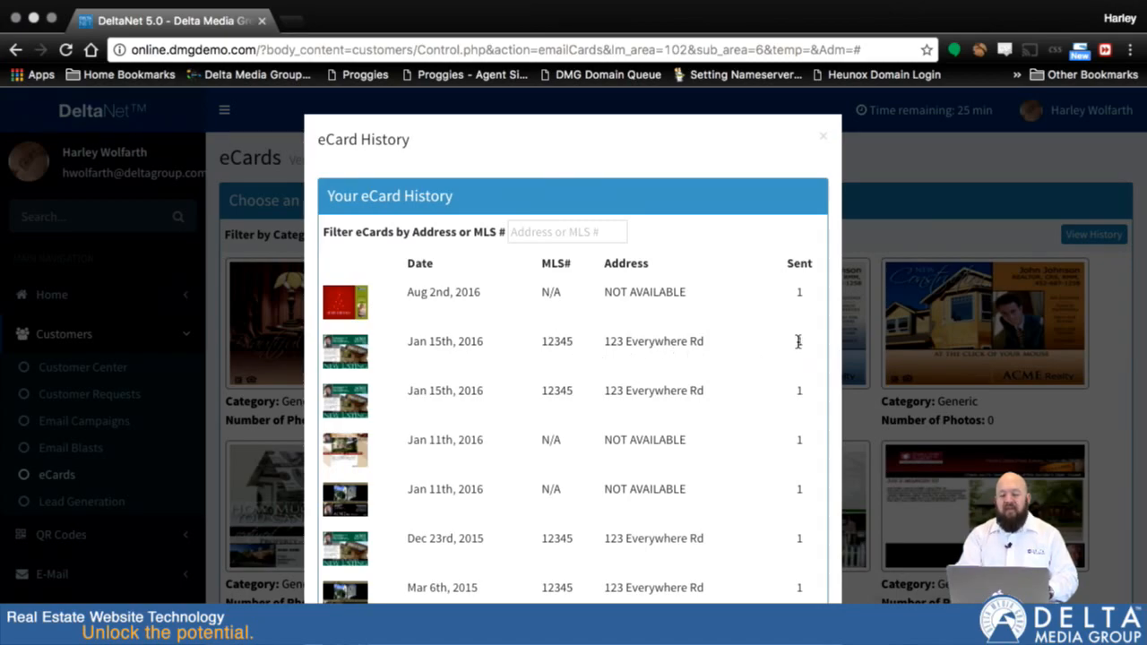
pyautogui.scroll(-3, 777, 429)
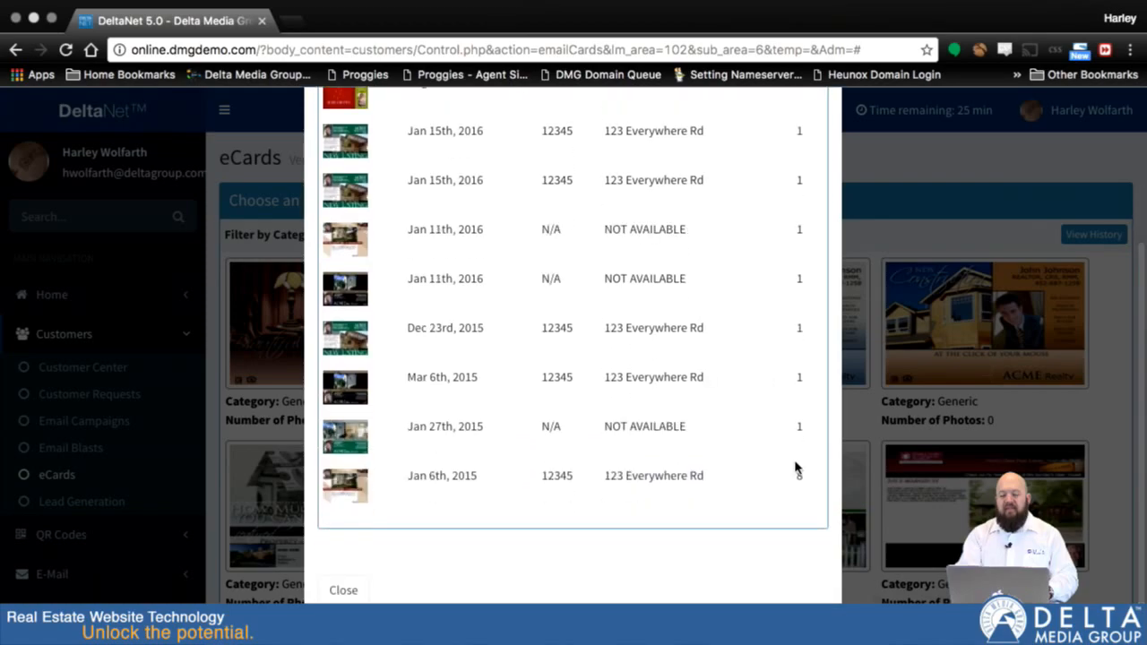
pyautogui.rightClick(459, 478)
pyautogui.click(457, 480)
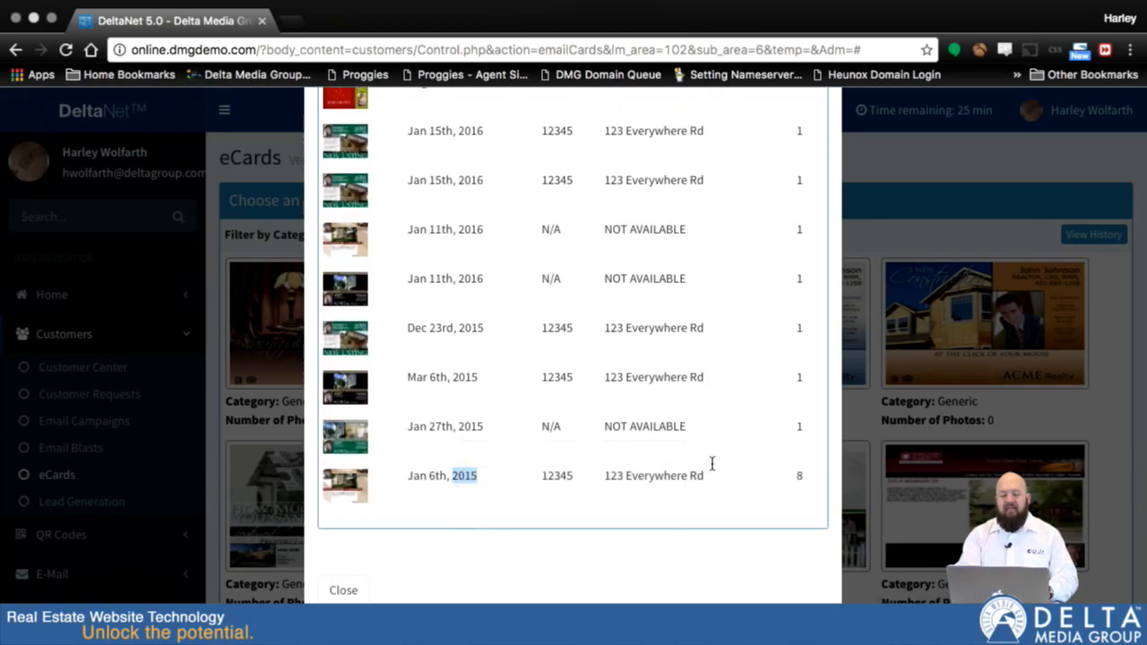
pyautogui.scroll(3, 717, 457)
pyautogui.scroll(-3, 724, 451)
pyautogui.click(343, 589)
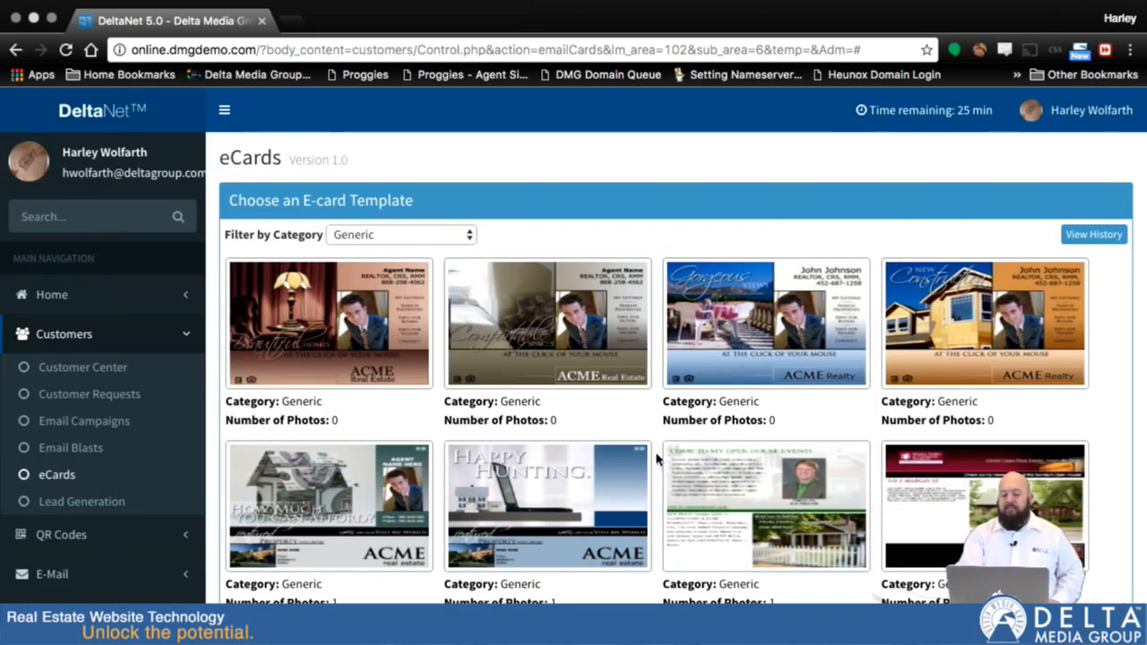
pyautogui.scroll(-10, 659, 451)
pyautogui.scroll(10, 660, 451)
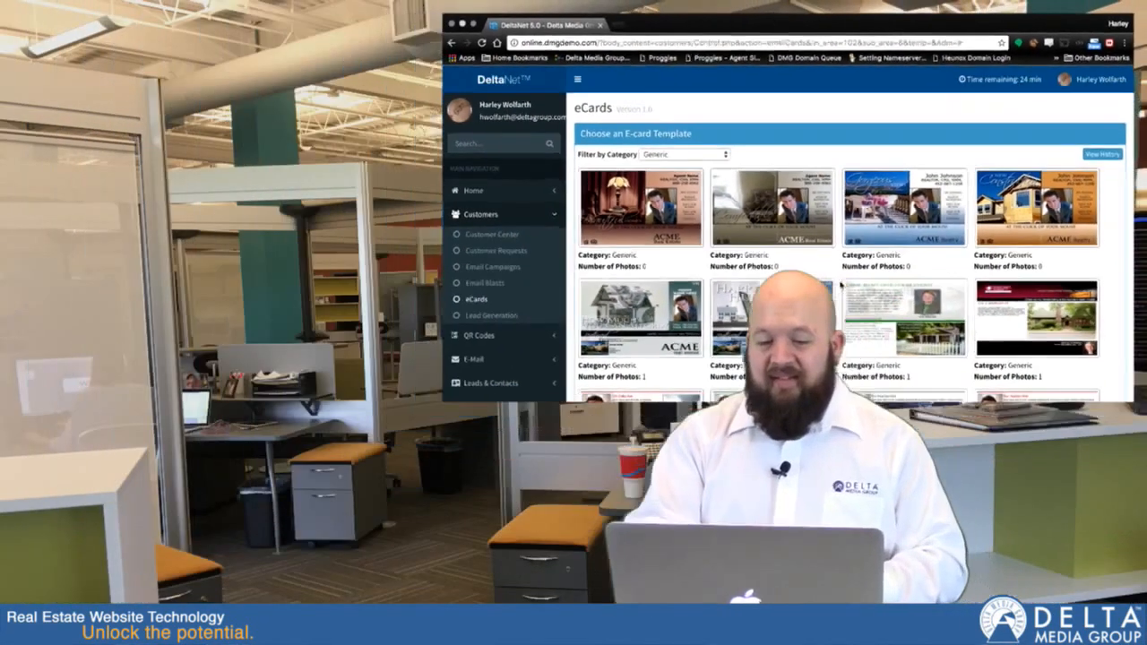
pyautogui.scroll(-3, 660, 451)
pyautogui.scroll(3, 1003, 116)
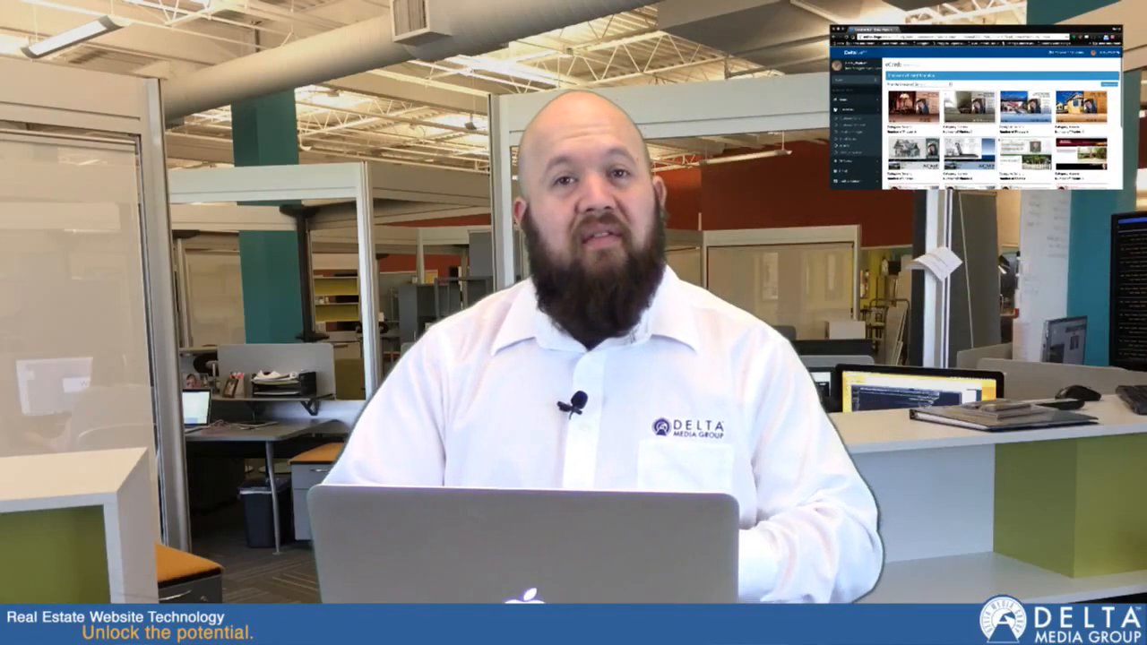